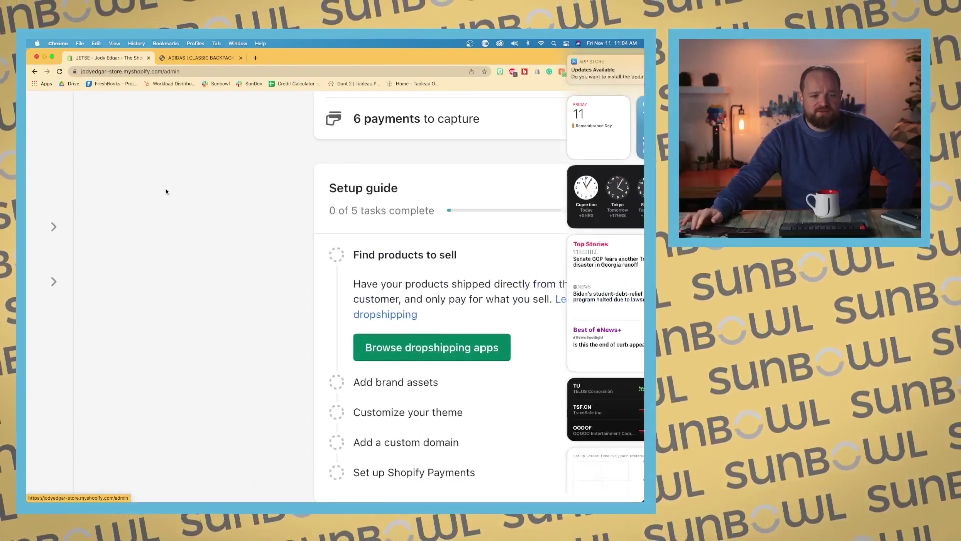
# Step: Dismiss the notification widgets and open the store's Products list
pyautogui.hscroll(-3, 166, 192)
pyautogui.click(191, 189)
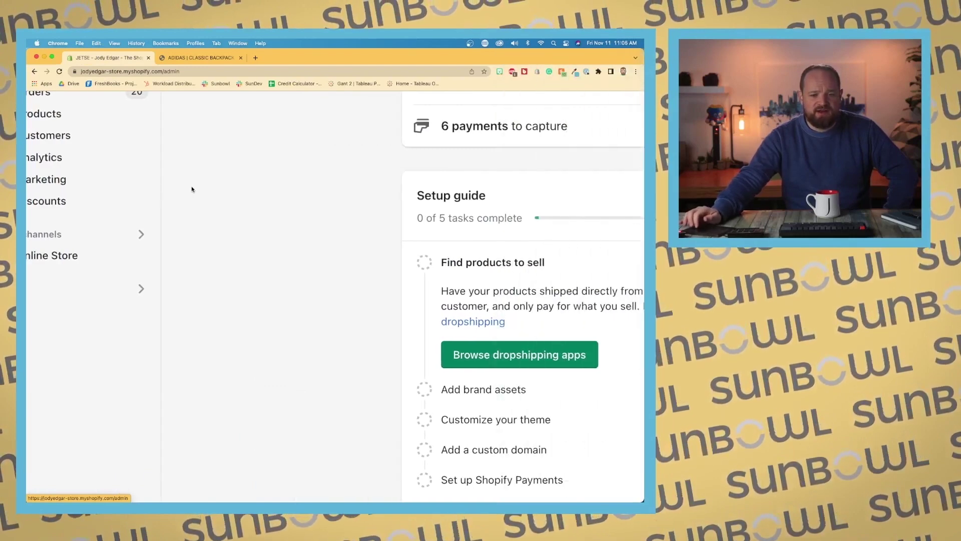
pyautogui.scroll(-5, 117, 165)
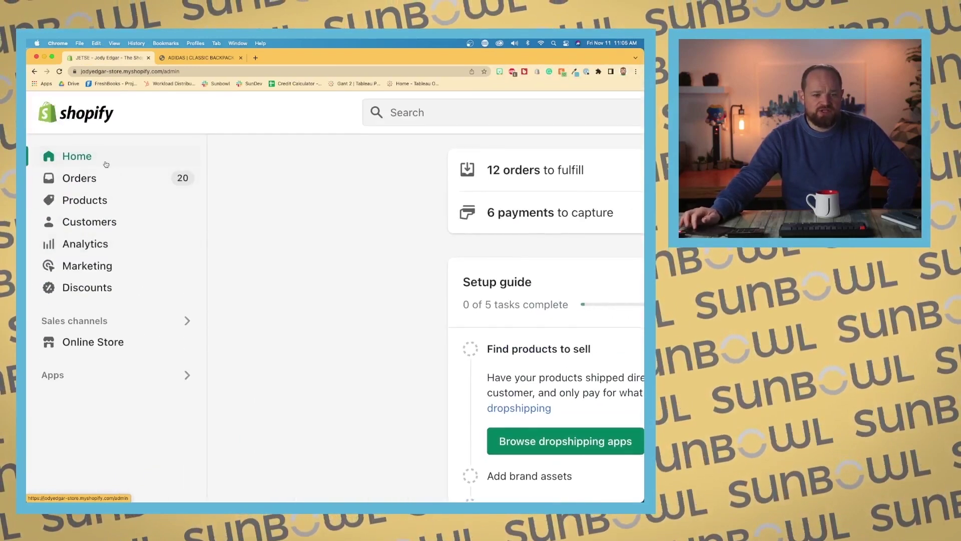
pyautogui.click(108, 198)
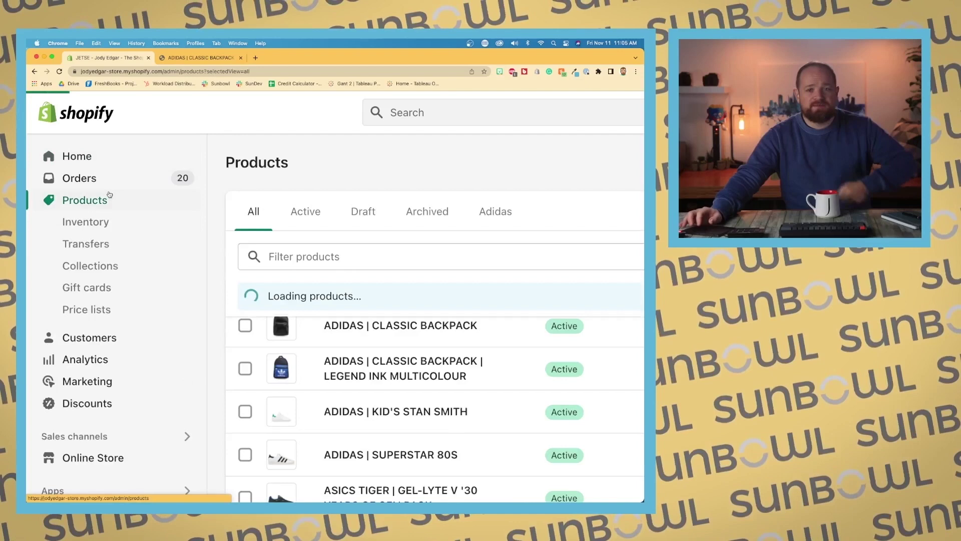
# Step: Open Collections, zoom the page out, and check the Availability and Type filter choices
pyautogui.click(120, 267)
pyautogui.press('super+minus')
pyautogui.press('super+minus')
pyautogui.press('super+minus')
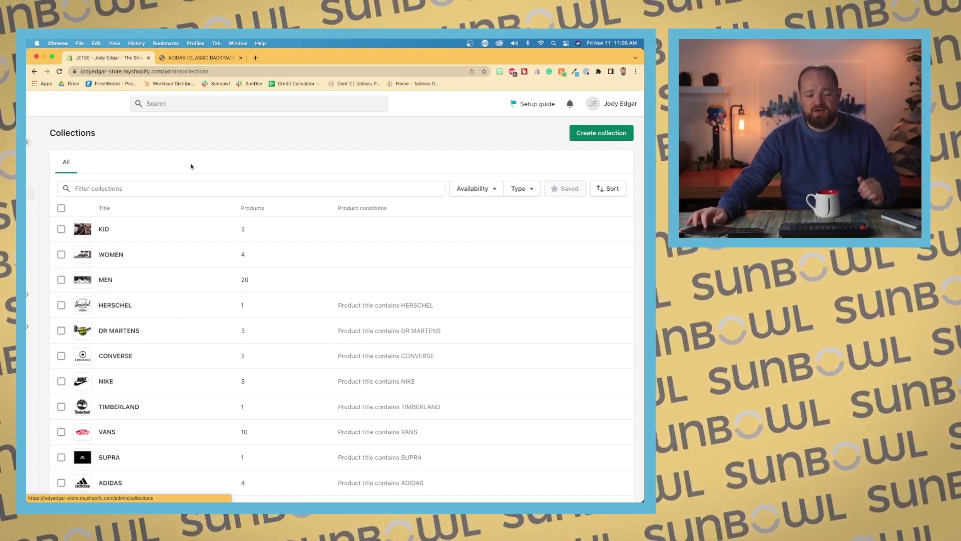
pyautogui.click(489, 193)
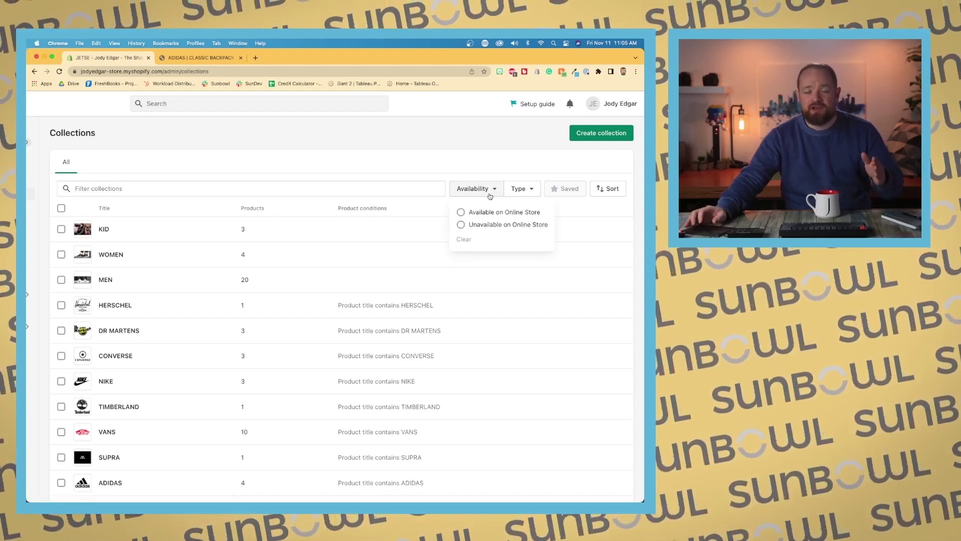
pyautogui.click(523, 194)
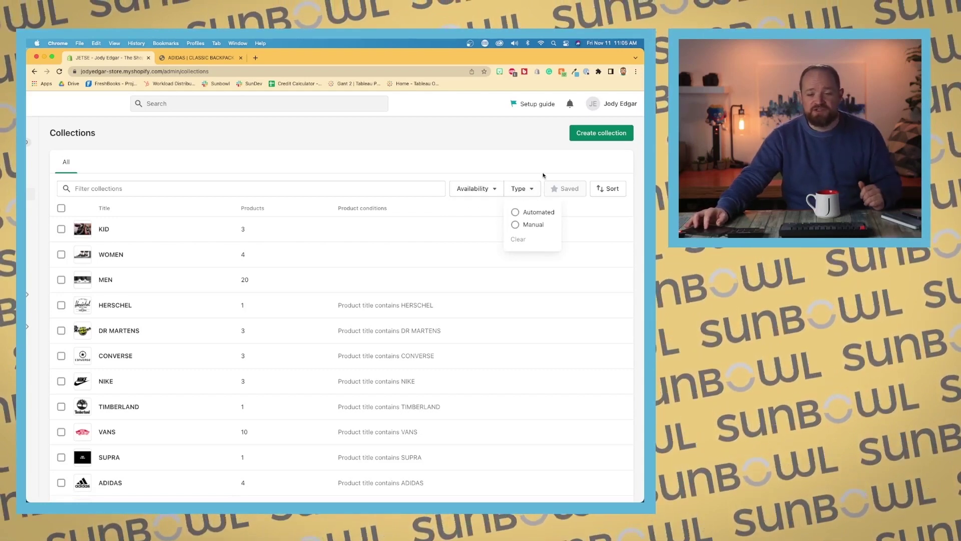
pyautogui.click(441, 162)
pyautogui.scroll(-1, 415, 175)
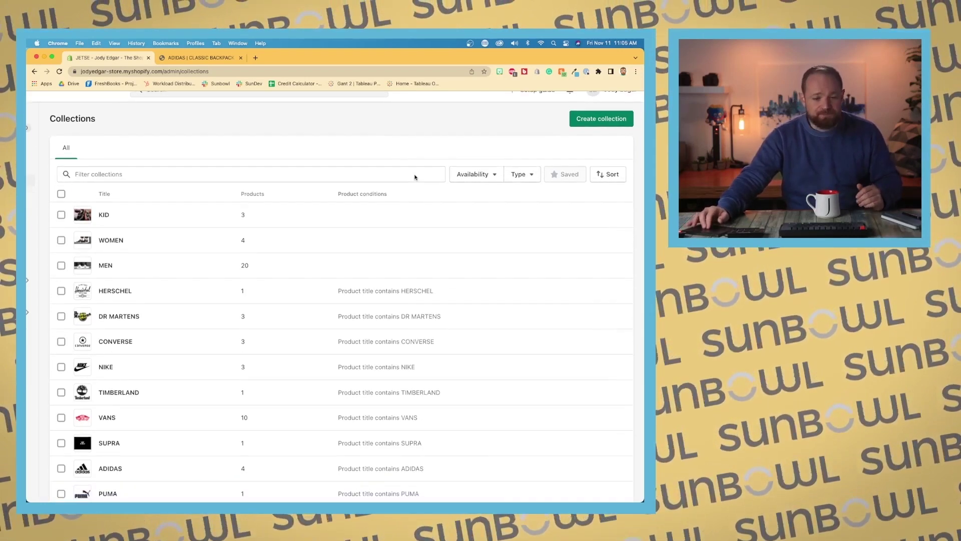
pyautogui.scroll(1, 415, 175)
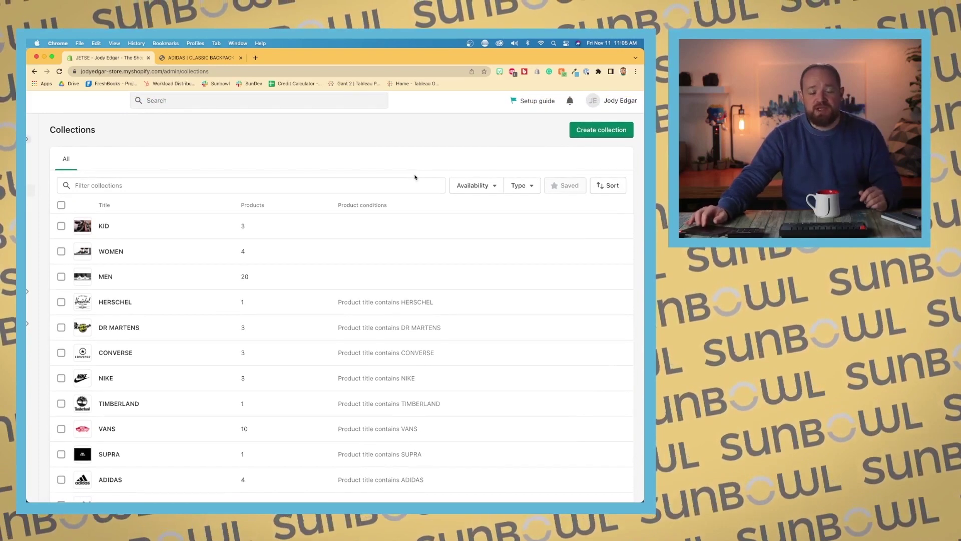
# Step: Open the KID collection and look over its description and three kids' shoe products
pyautogui.click(104, 227)
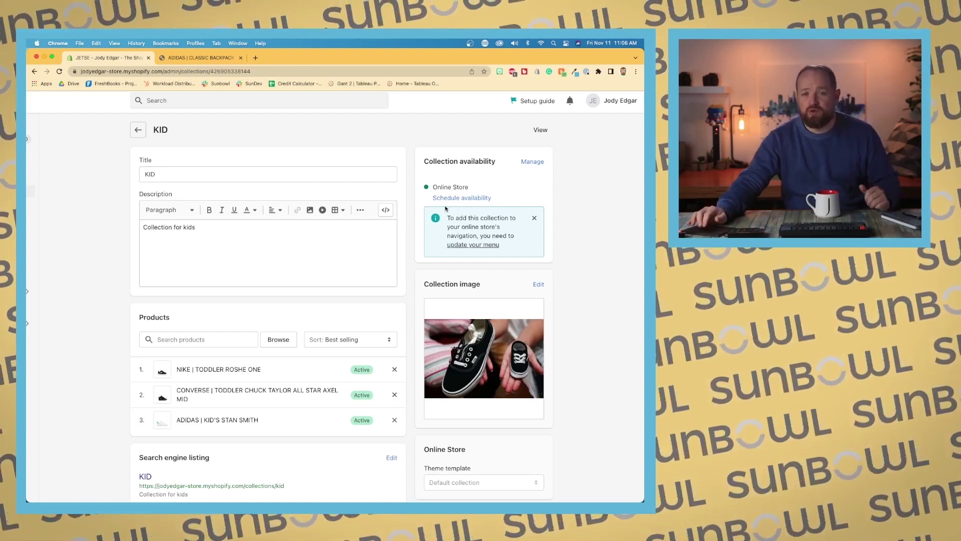
pyautogui.scroll(-3, 446, 207)
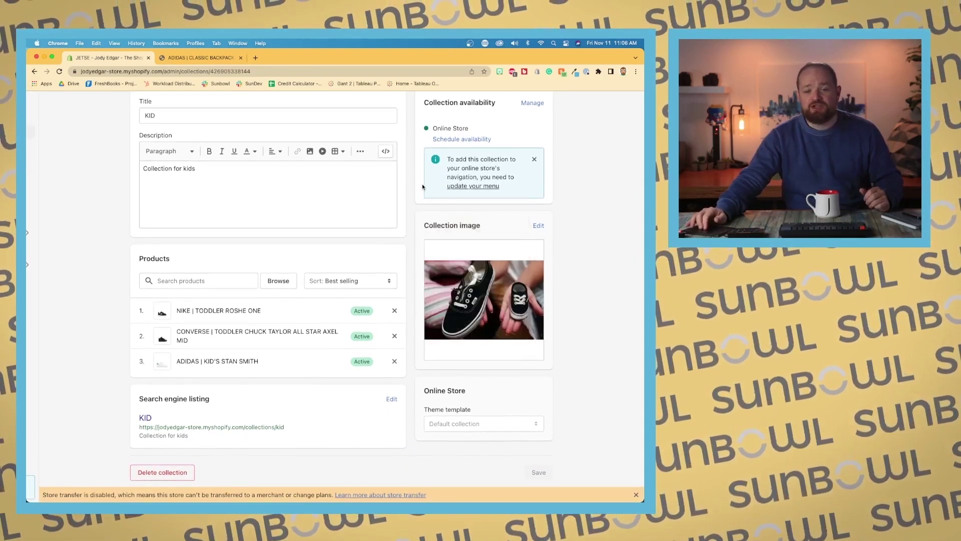
pyautogui.scroll(3, 420, 181)
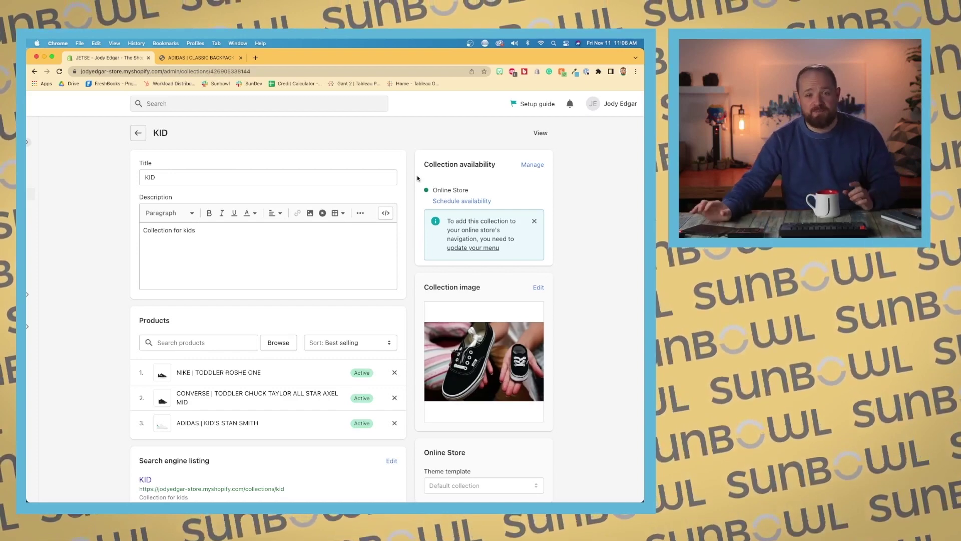
pyautogui.scroll(-3, 417, 178)
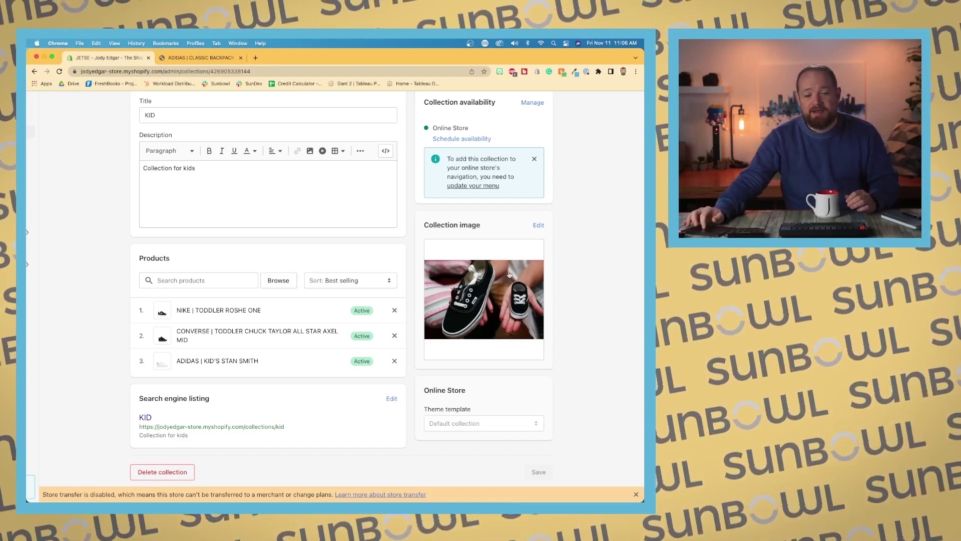
pyautogui.scroll(2, 509, 275)
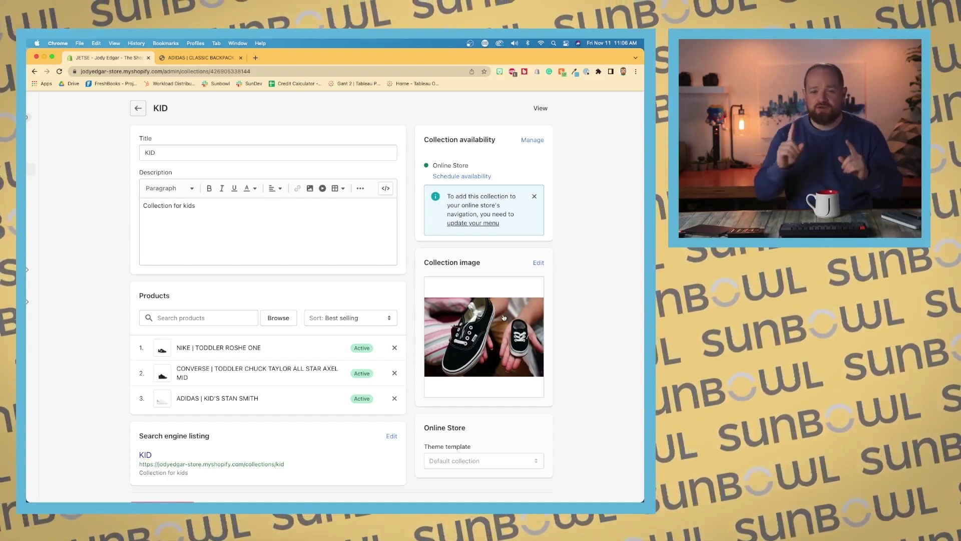
pyautogui.scroll(-2, 440, 307)
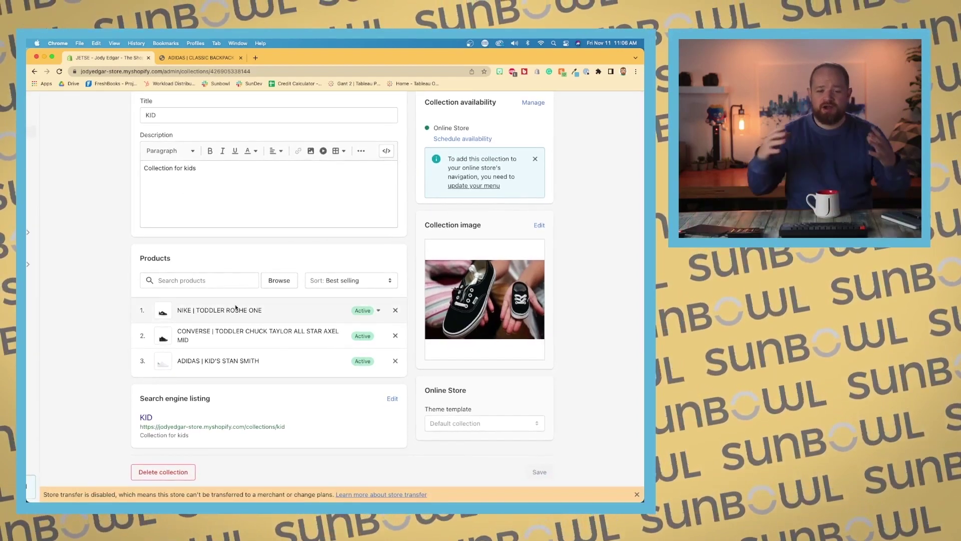
pyautogui.scroll(5, 236, 308)
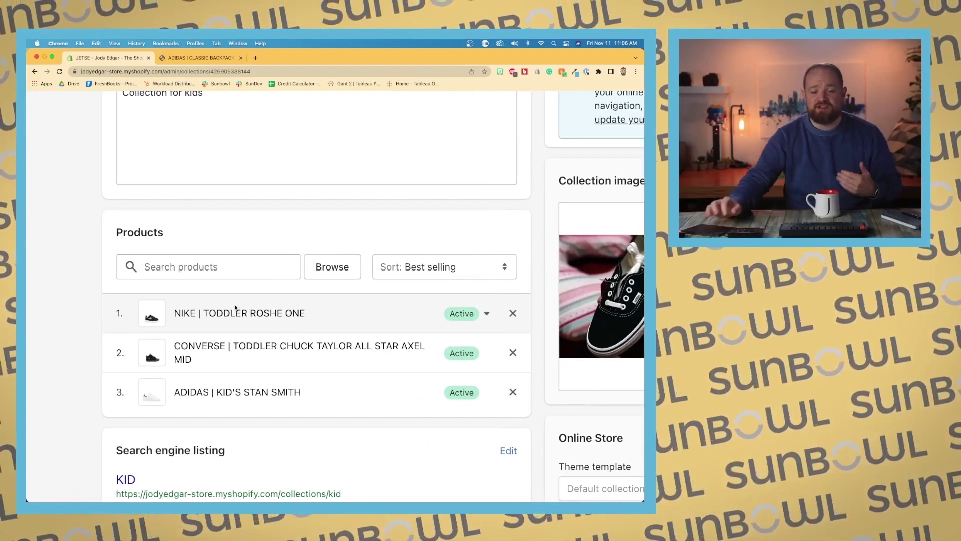
# Step: Keep KID sorted by best selling and add the LEGEND INK MULTICOLOUR backpack to it
pyautogui.click(470, 267)
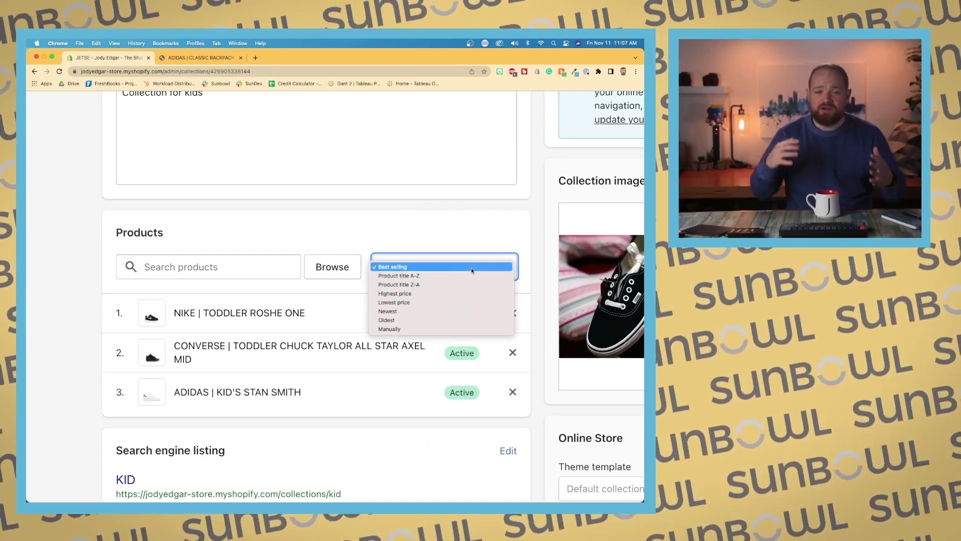
pyautogui.click(471, 268)
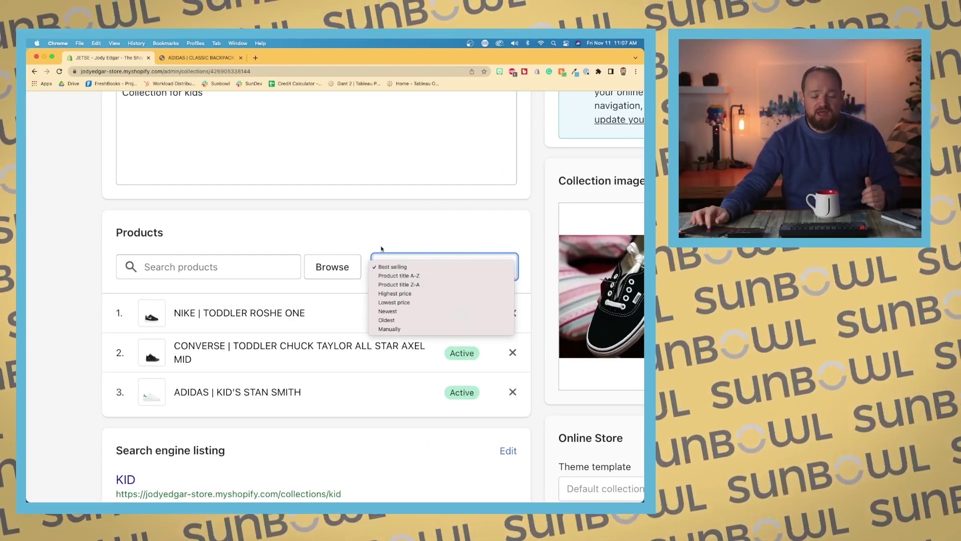
pyautogui.click(254, 269)
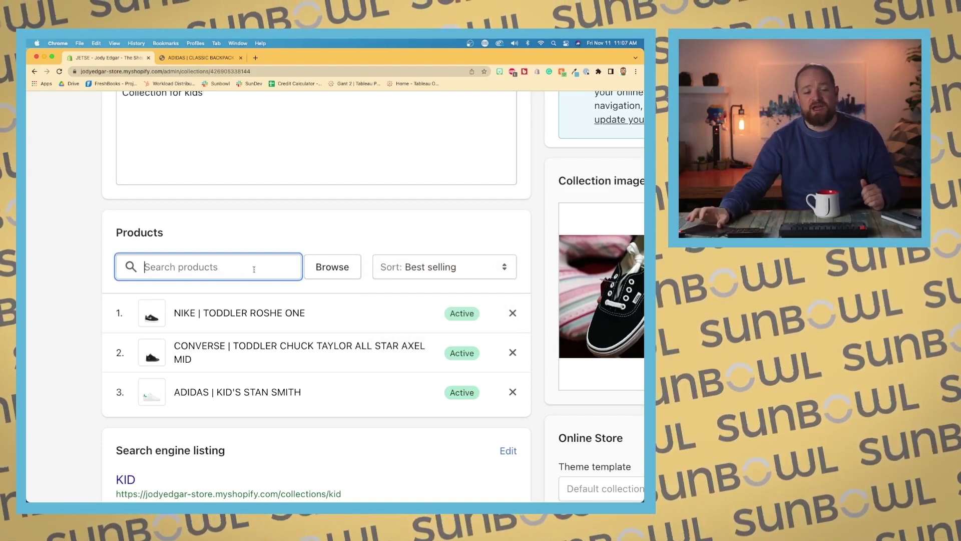
pyautogui.click(322, 274)
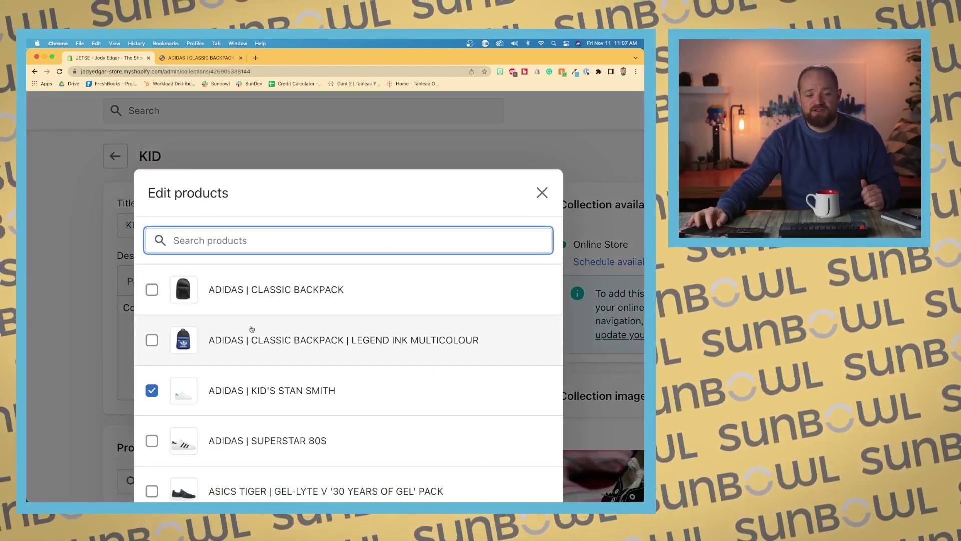
pyautogui.click(252, 335)
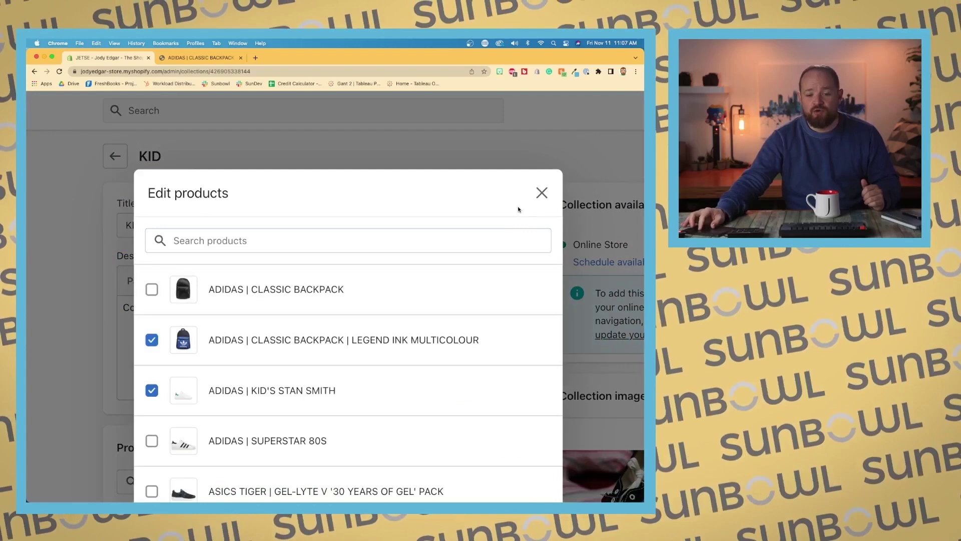
pyautogui.scroll(-3, 513, 311)
pyautogui.scroll(-5, 514, 314)
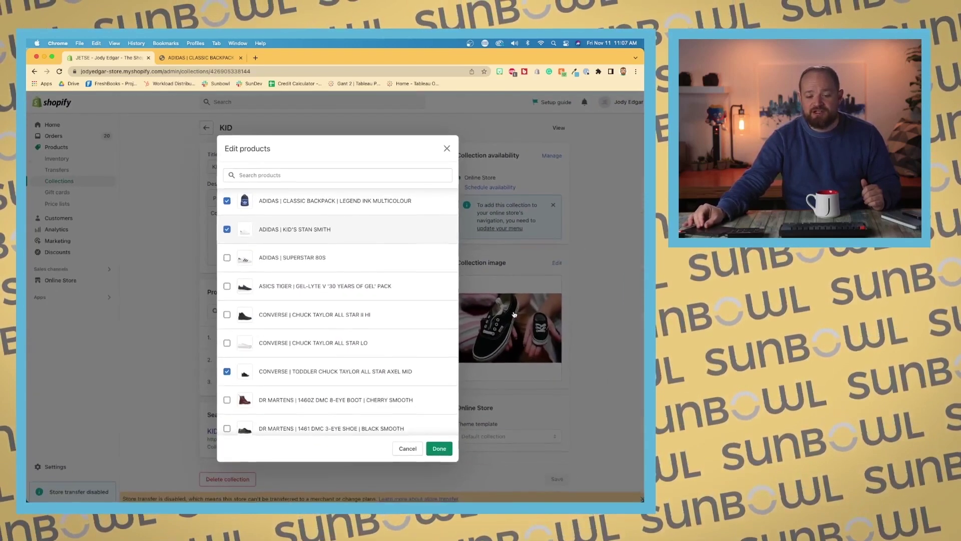
pyautogui.click(438, 445)
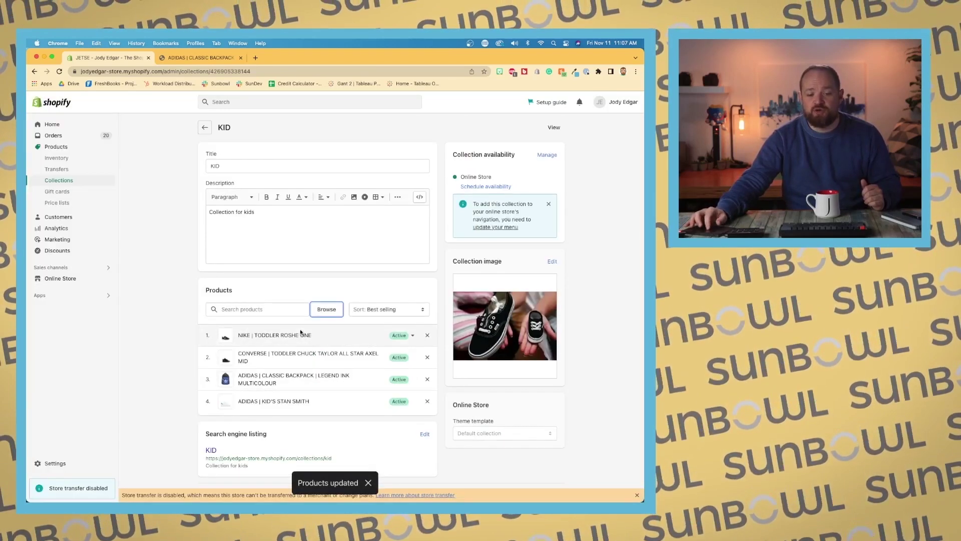
# Step: Inspect KID's search engine listing, reverting a test edit so the URL handle stays kid
pyautogui.scroll(-1, 296, 364)
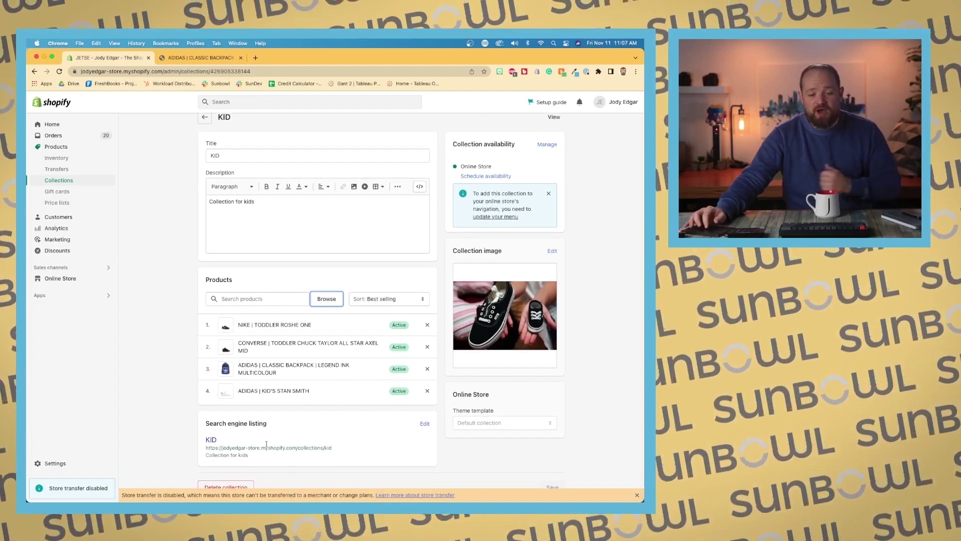
pyautogui.scroll(-1, 335, 453)
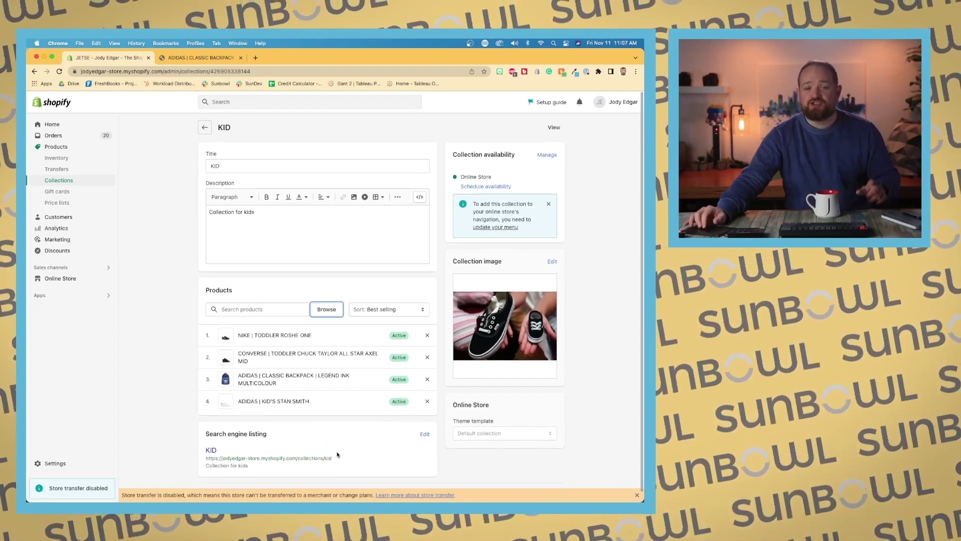
pyautogui.scroll(1, 337, 454)
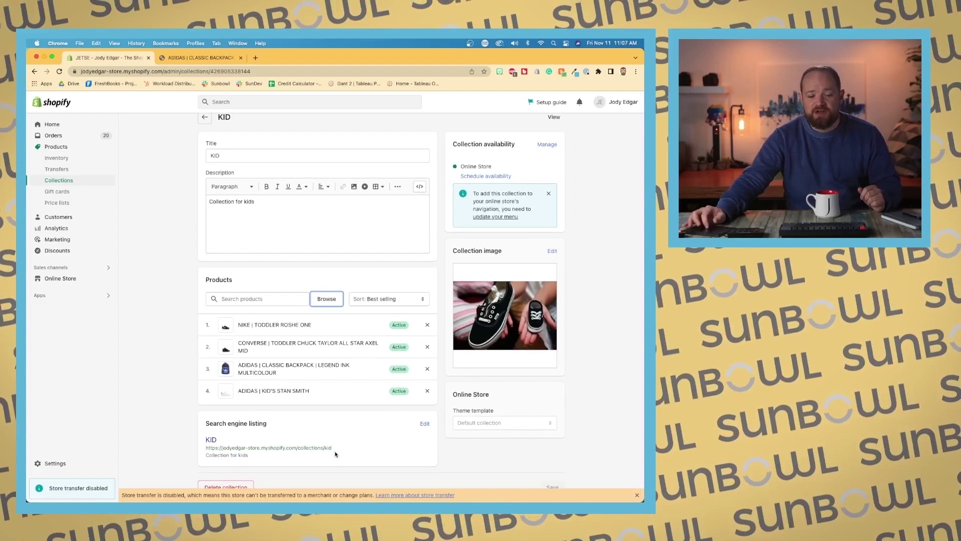
pyautogui.doubleClick(329, 448)
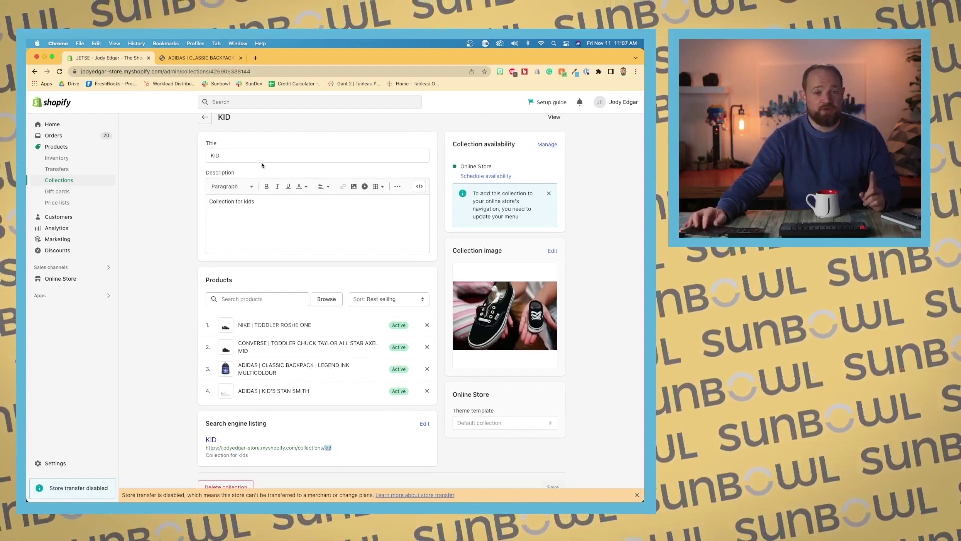
pyautogui.click(429, 432)
pyautogui.click(427, 428)
pyautogui.scroll(-3, 365, 429)
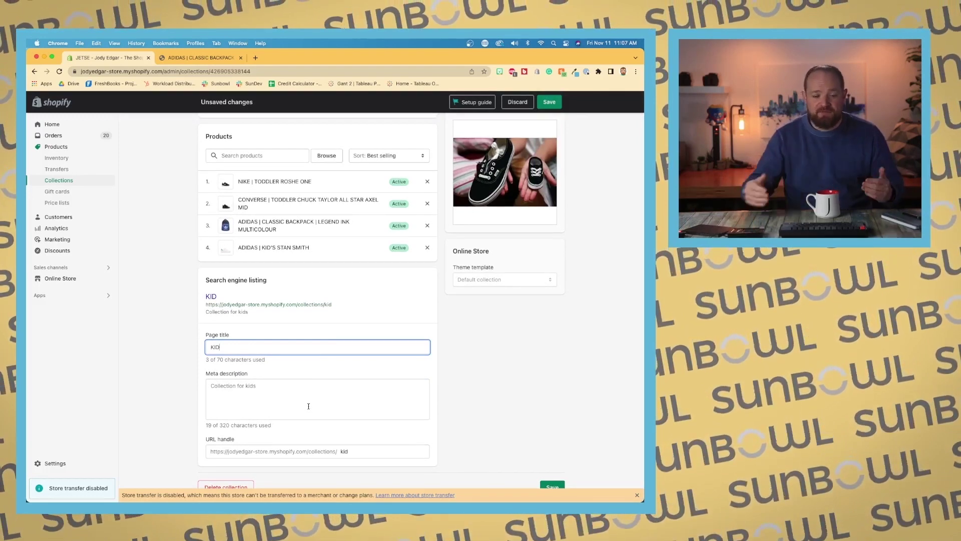
pyautogui.click(352, 456)
pyautogui.write('0')
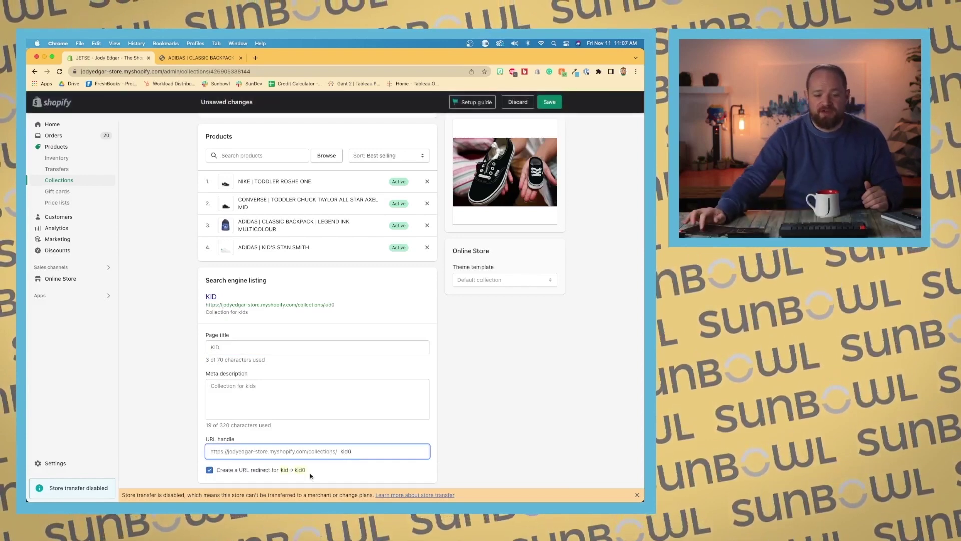
pyautogui.press('BackSpace')
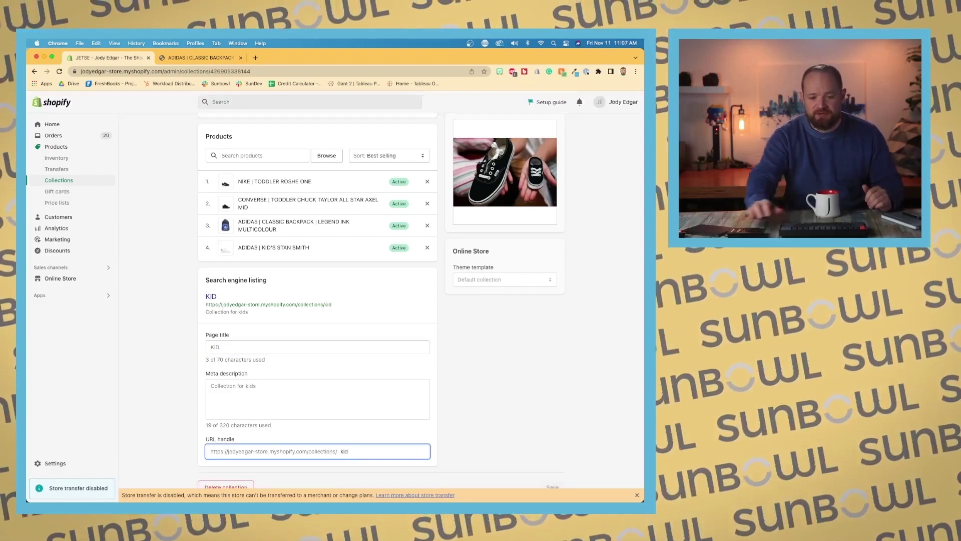
pyautogui.scroll(4, 552, 358)
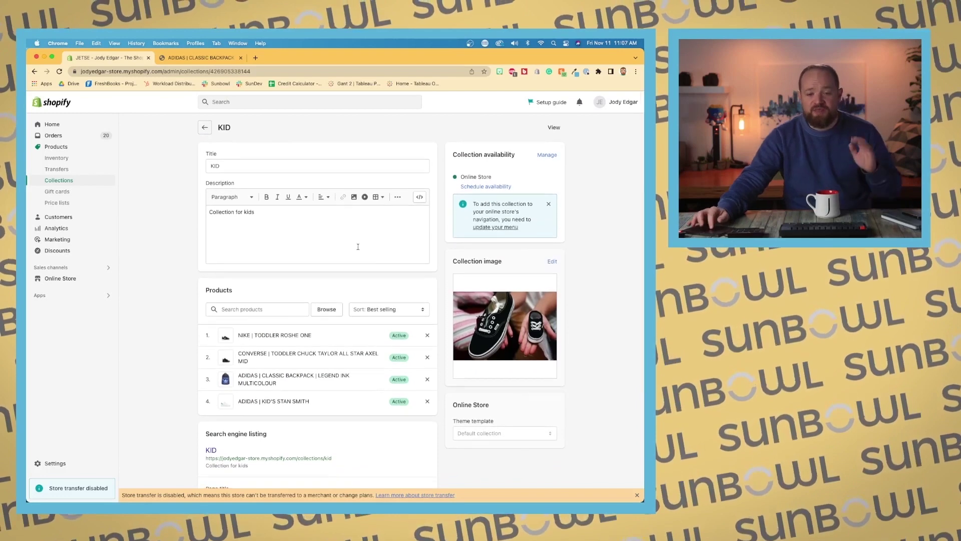
# Step: Back in Collections, create a new collection titled 'Sample Collection'
pyautogui.click(205, 127)
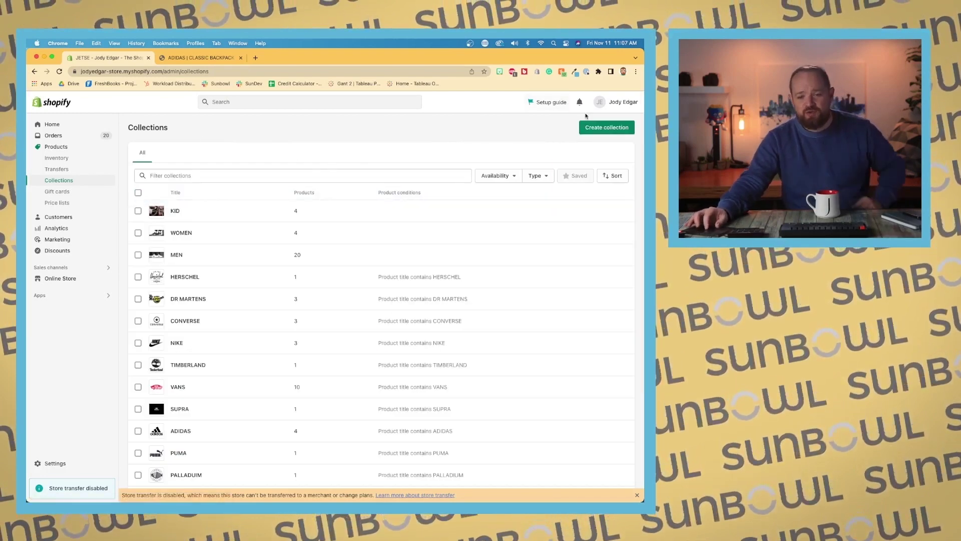
pyautogui.click(601, 131)
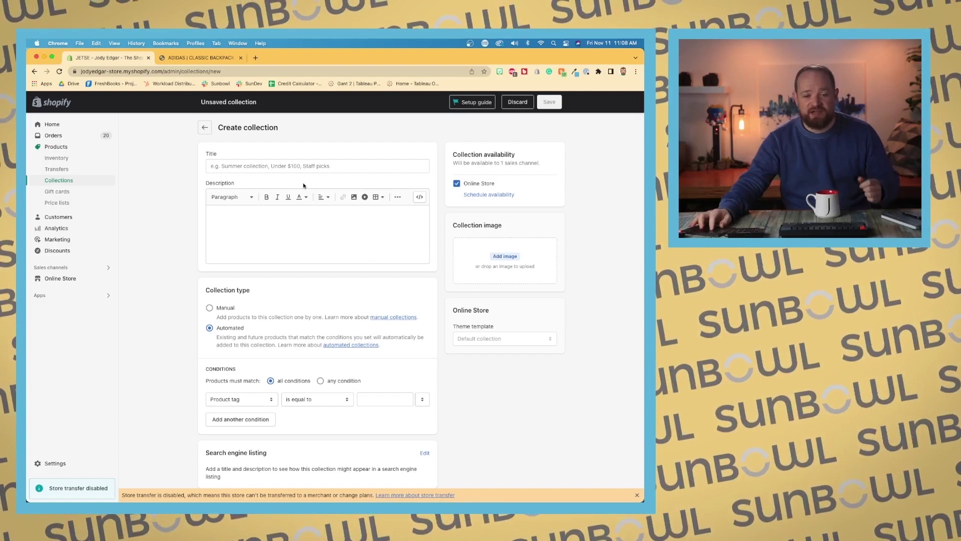
pyautogui.click(303, 167)
pyautogui.write('Sample')
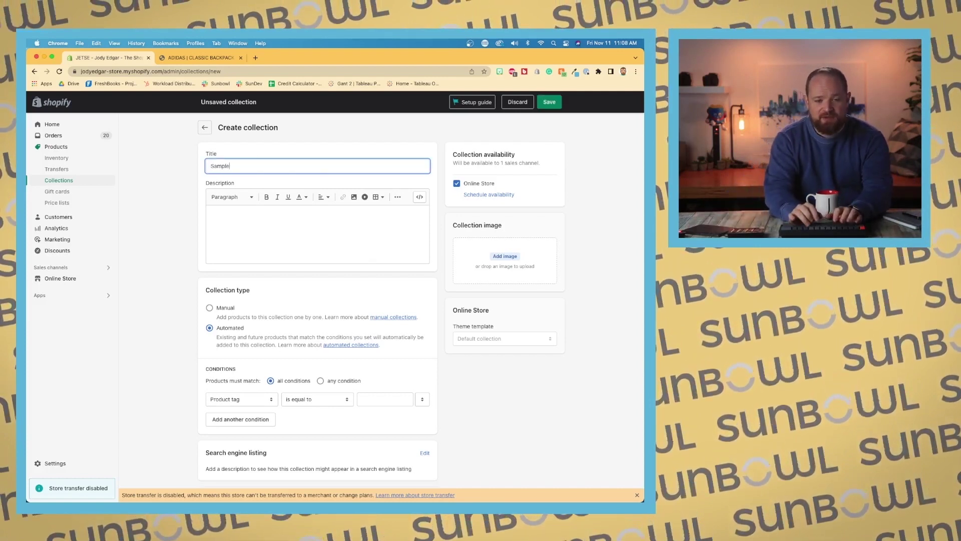
pyautogui.write('Collection')
# Step: Enter 'Sample Description' as the collection's description
pyautogui.press('Tab')
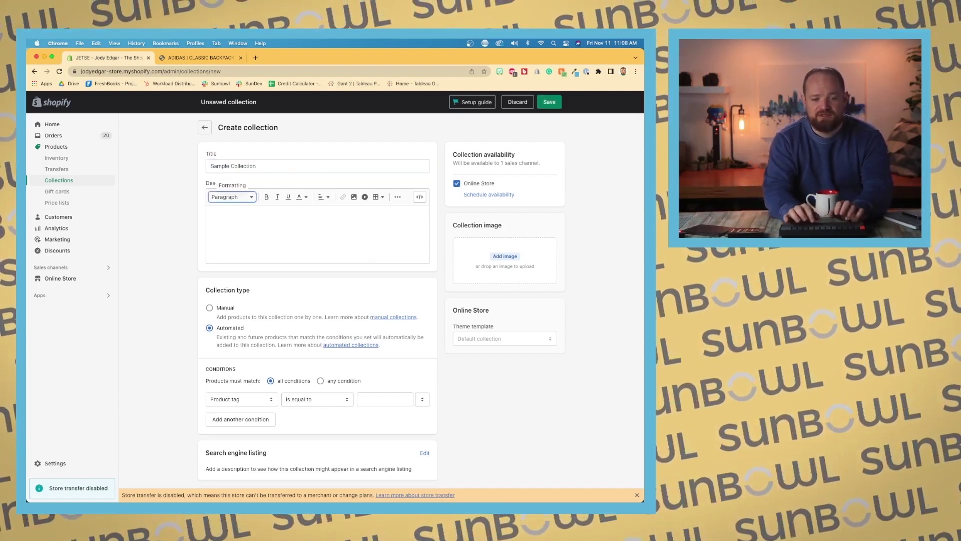
pyautogui.press('Tab')
pyautogui.click(260, 239)
pyautogui.write('Sam')
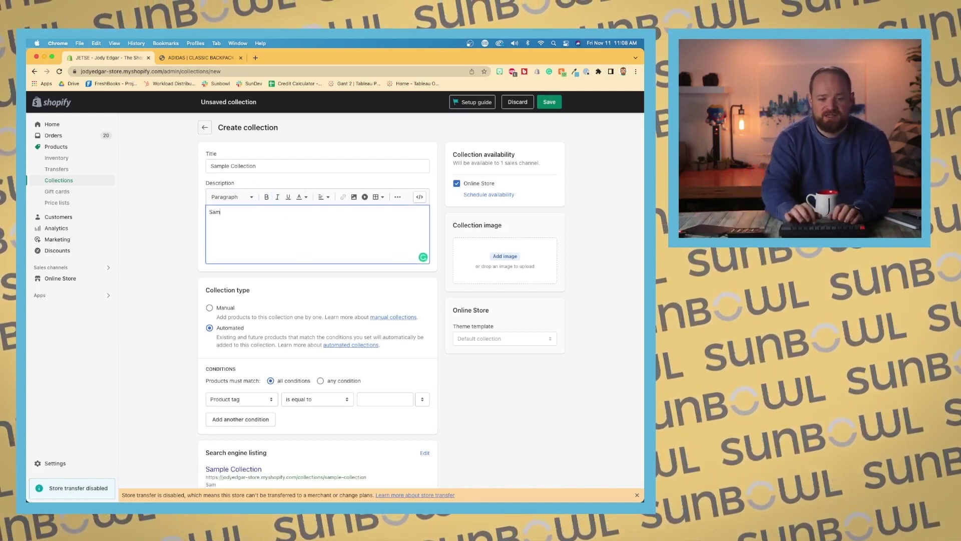
pyautogui.write('ple Descr')
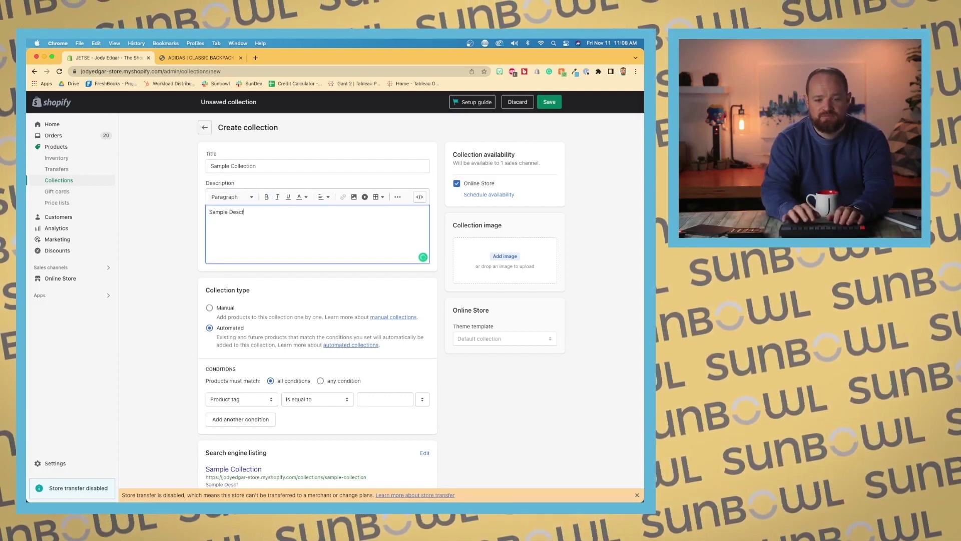
pyautogui.write('iptio')
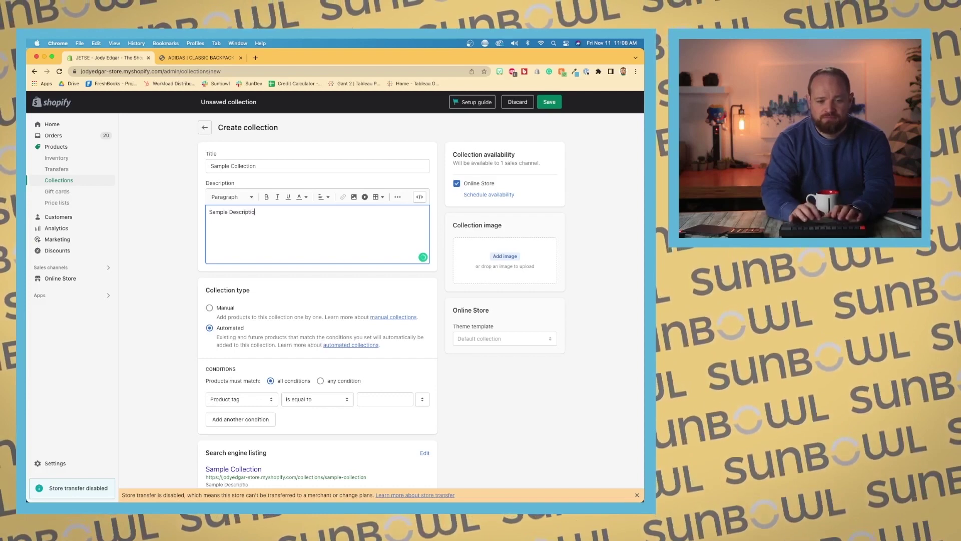
pyautogui.write('on')
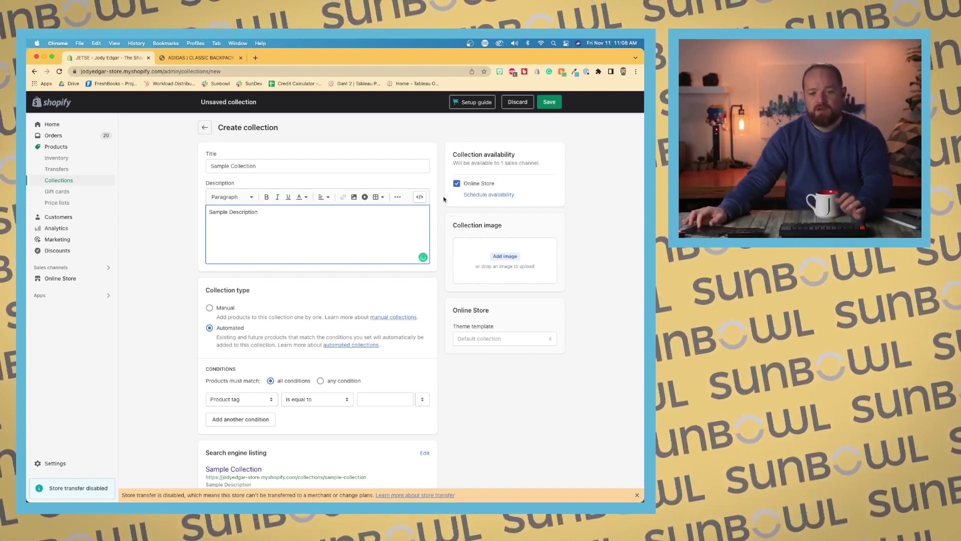
# Step: Zoom the page in and scroll down to the Automated collection type and its Conditions
pyautogui.click(524, 177)
pyautogui.scroll(-1, 525, 189)
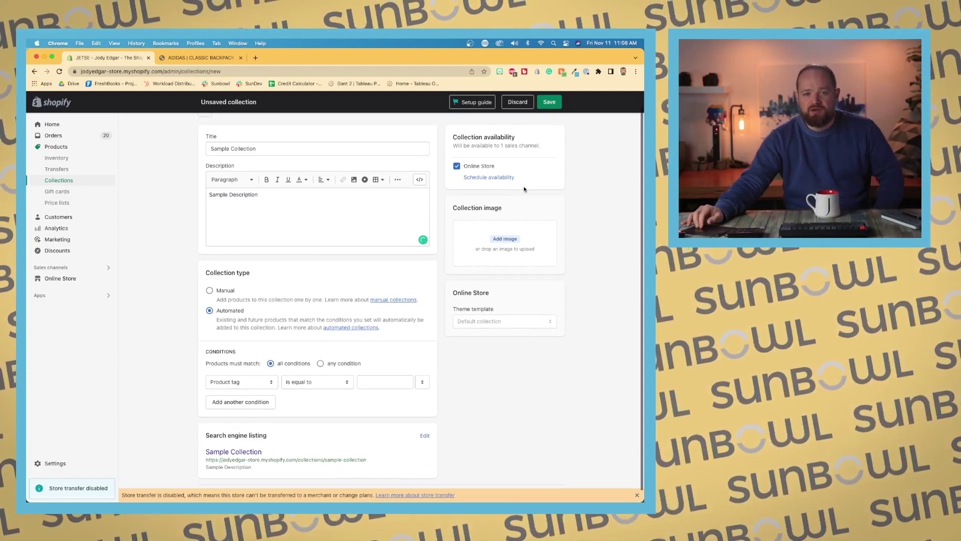
pyautogui.press('super+equal')
pyautogui.scroll(-1, 511, 210)
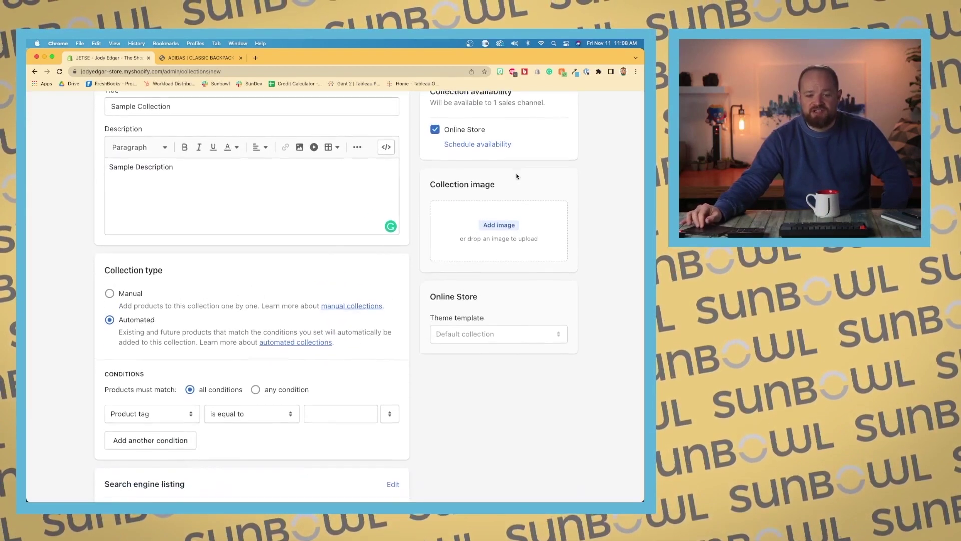
pyautogui.scroll(-2, 500, 240)
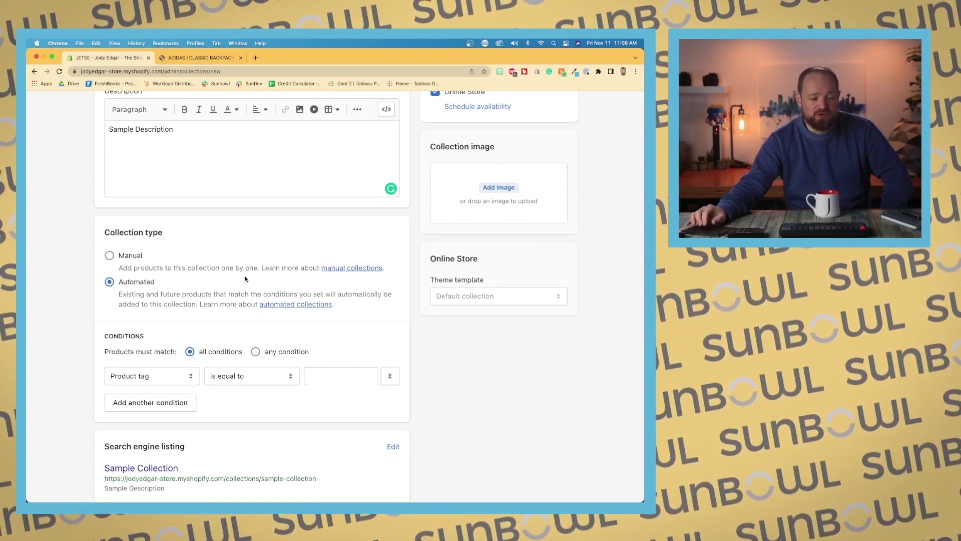
pyautogui.scroll(-1, 245, 279)
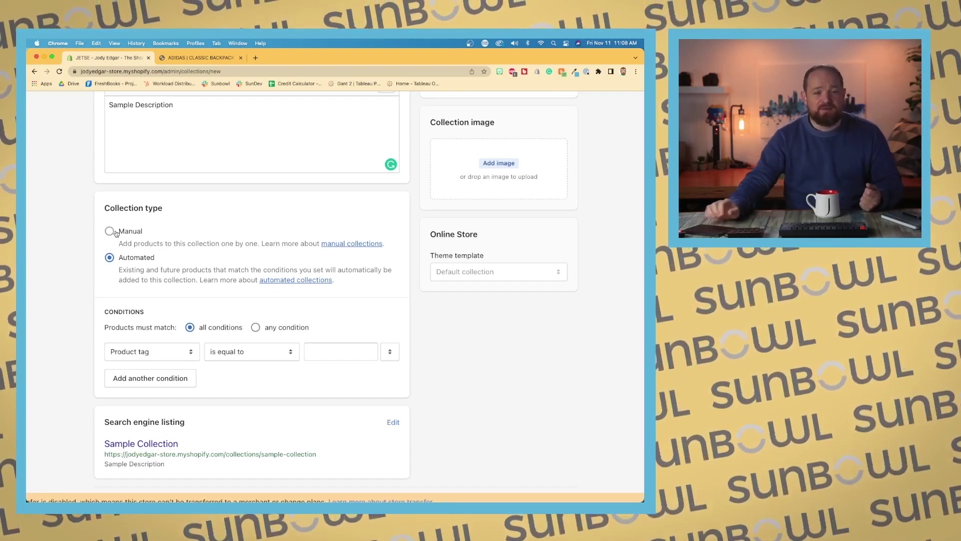
pyautogui.scroll(-1, 116, 234)
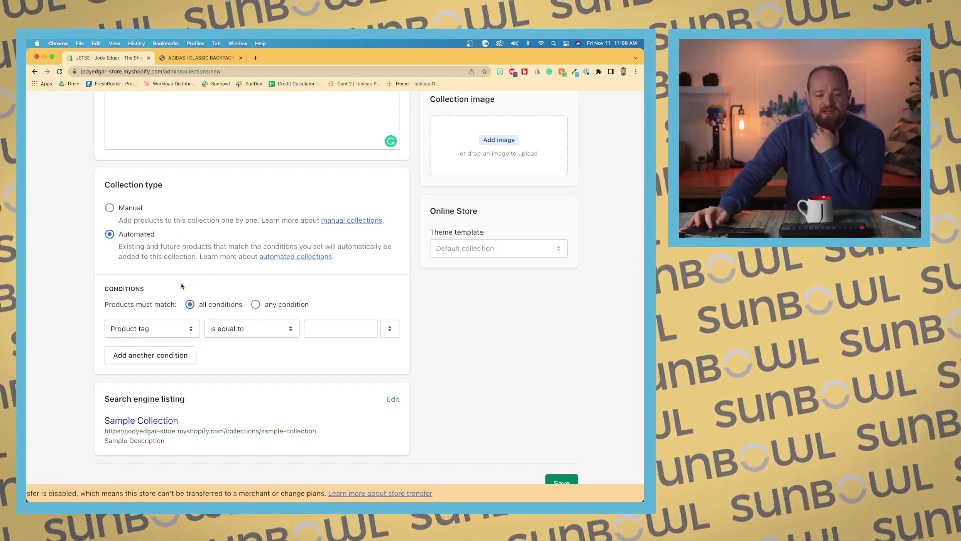
# Step: Change the condition to Price is greater than US$ 45
pyautogui.click(177, 328)
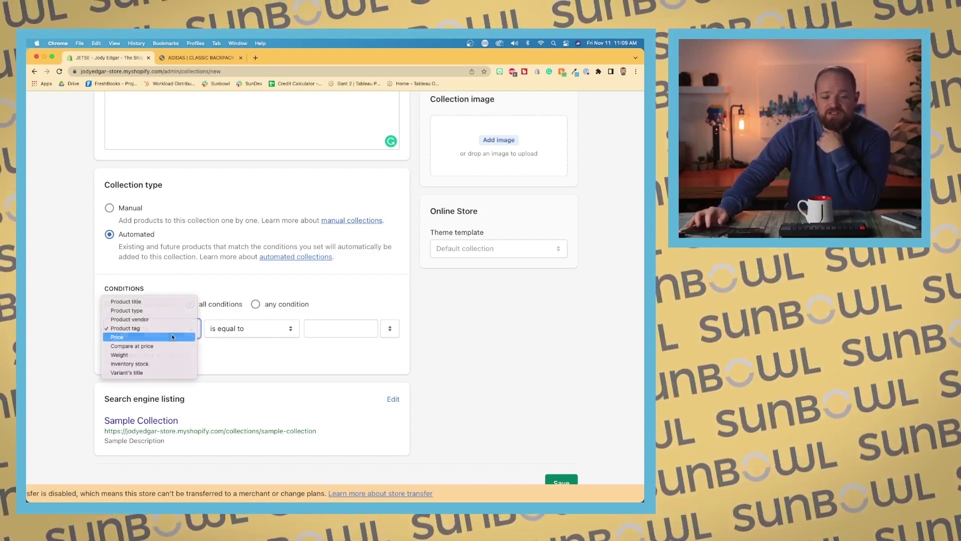
pyautogui.click(172, 337)
pyautogui.click(314, 337)
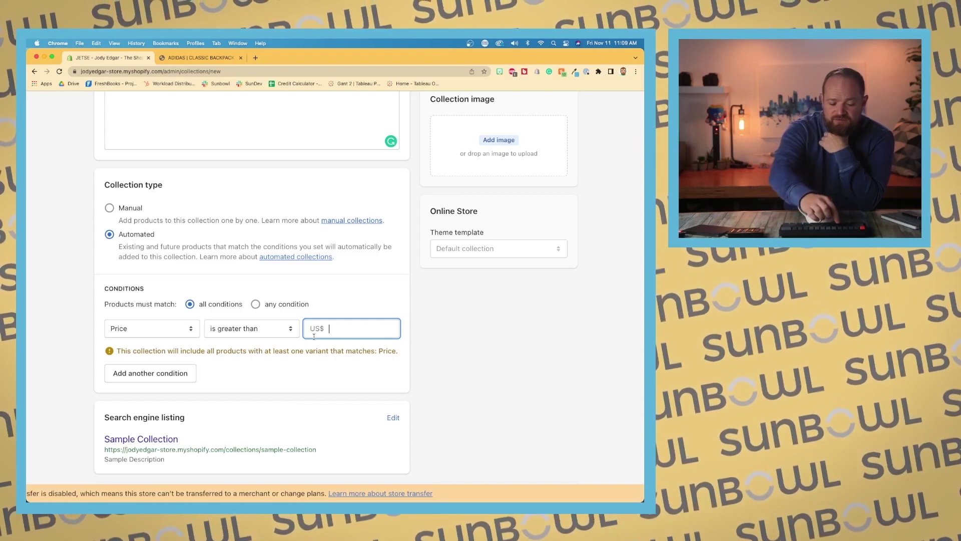
pyautogui.write('45')
pyautogui.click(431, 359)
pyautogui.scroll(-1, 398, 336)
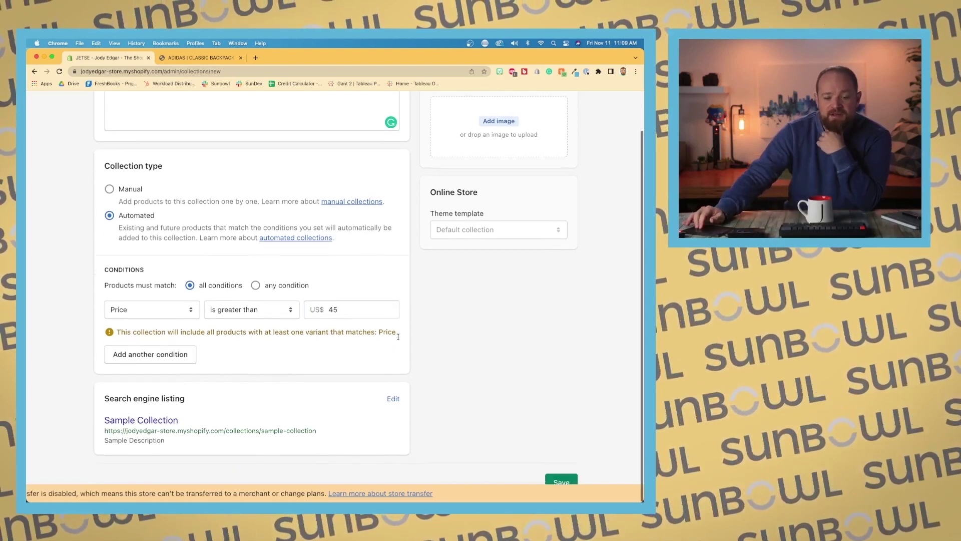
# Step: Save the new collection and scroll over the saved page
pyautogui.click(568, 483)
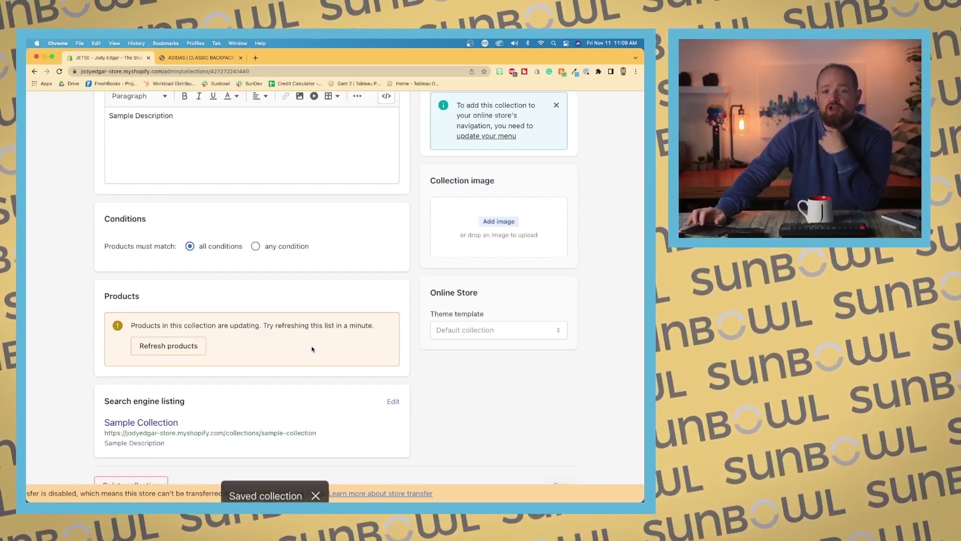
pyautogui.scroll(-2, 309, 332)
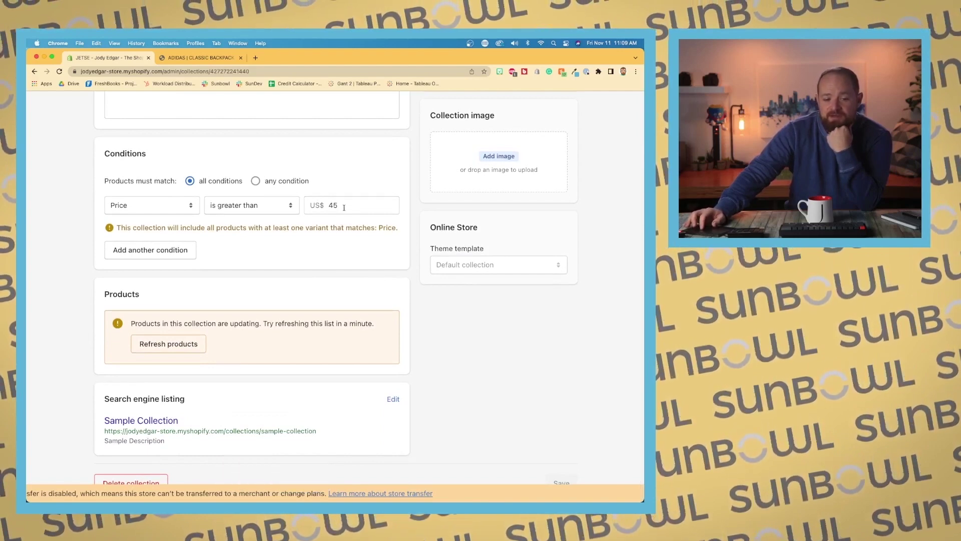
pyautogui.scroll(5, 347, 304)
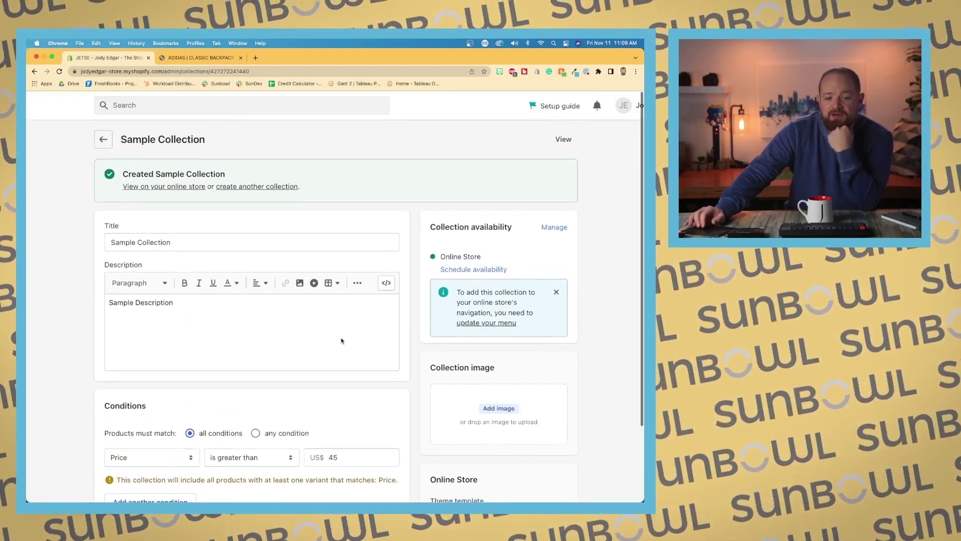
pyautogui.scroll(-5, 341, 338)
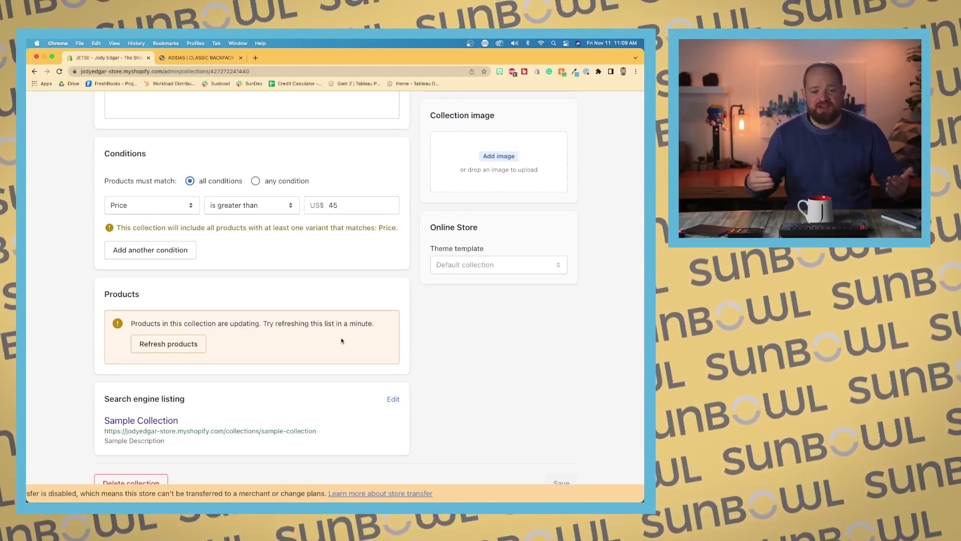
# Step: Refresh the collection's product list twice while it is still updating
pyautogui.click(202, 344)
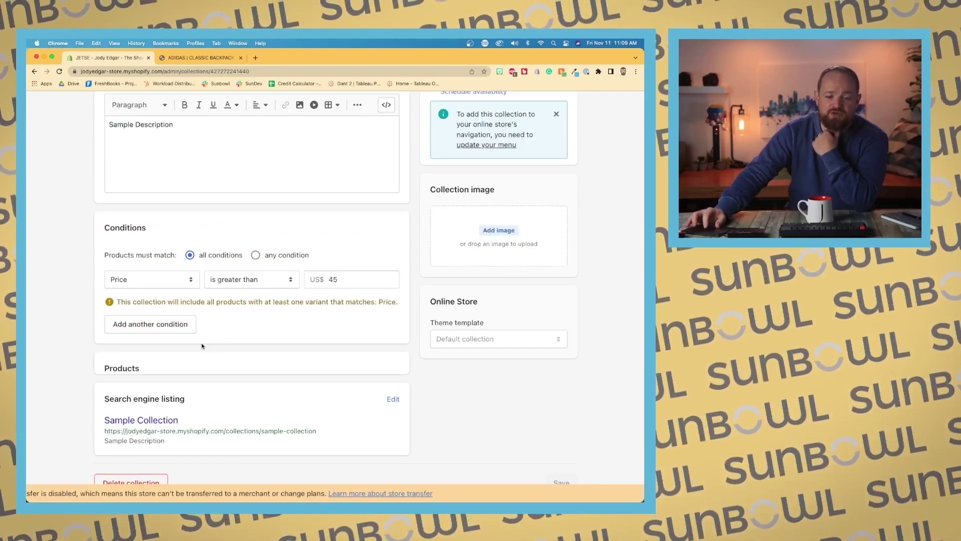
pyautogui.click(197, 345)
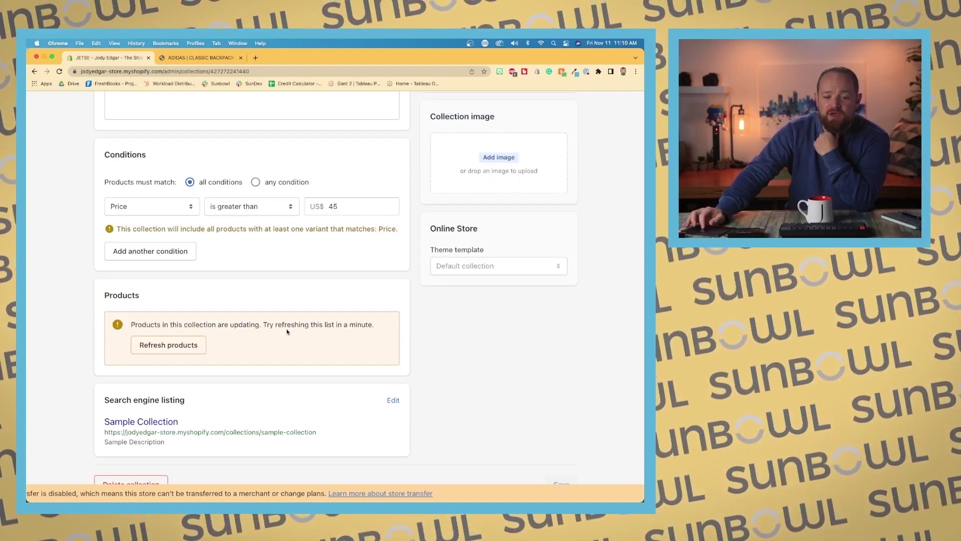
pyautogui.doubleClick(337, 211)
pyautogui.rightClick(333, 257)
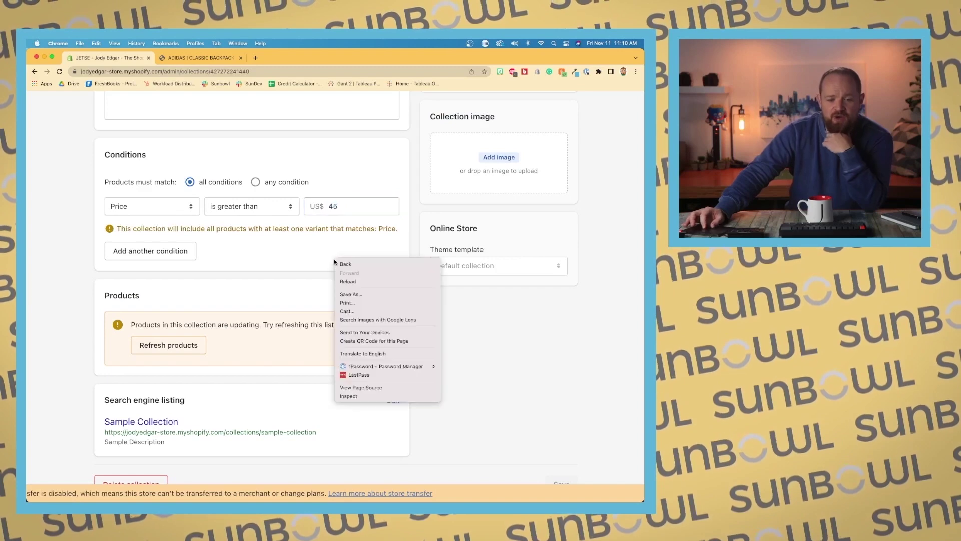
pyautogui.click(270, 256)
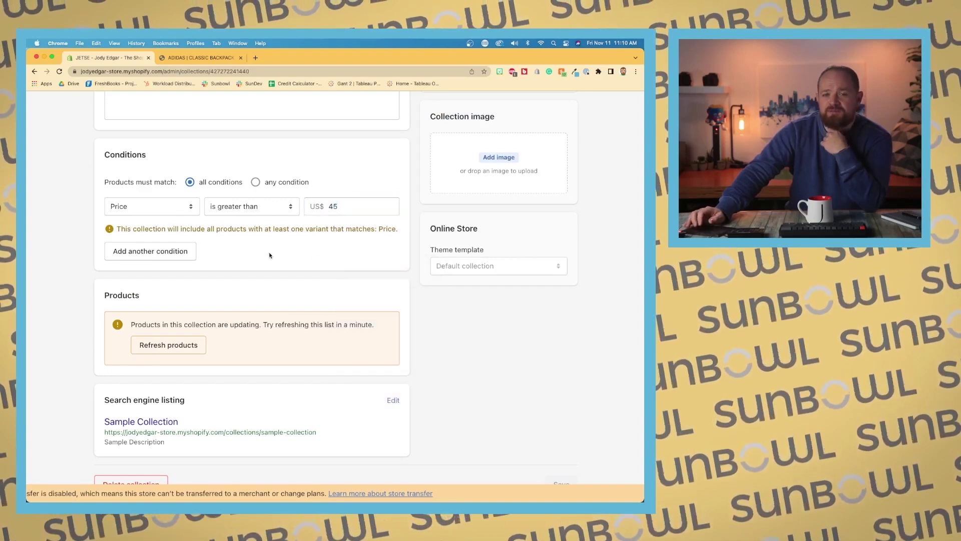
pyautogui.scroll(5, 269, 251)
pyautogui.scroll(-5, 269, 251)
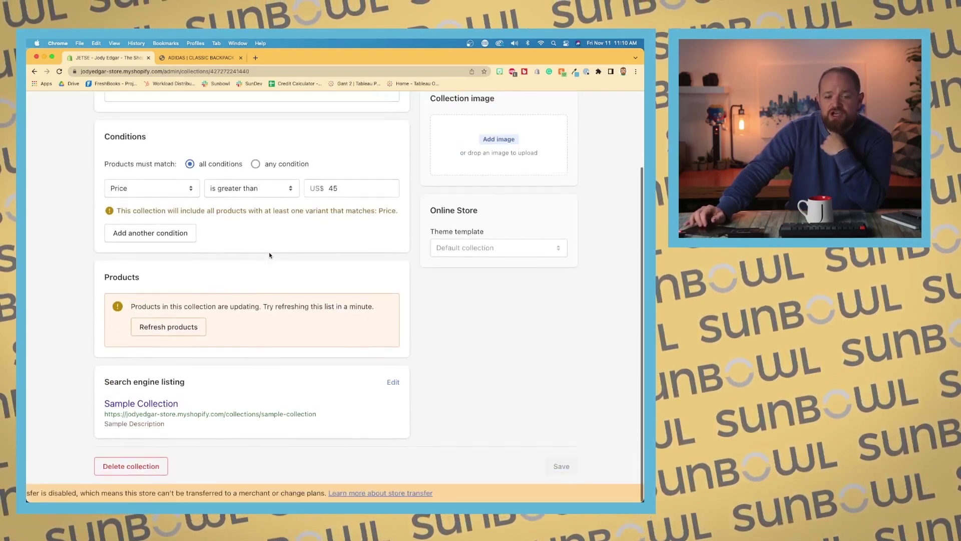
# Step: Refresh products to list matches like NIKE | TODDLER ROSHE ONE, keeping Best selling sort
pyautogui.click(176, 344)
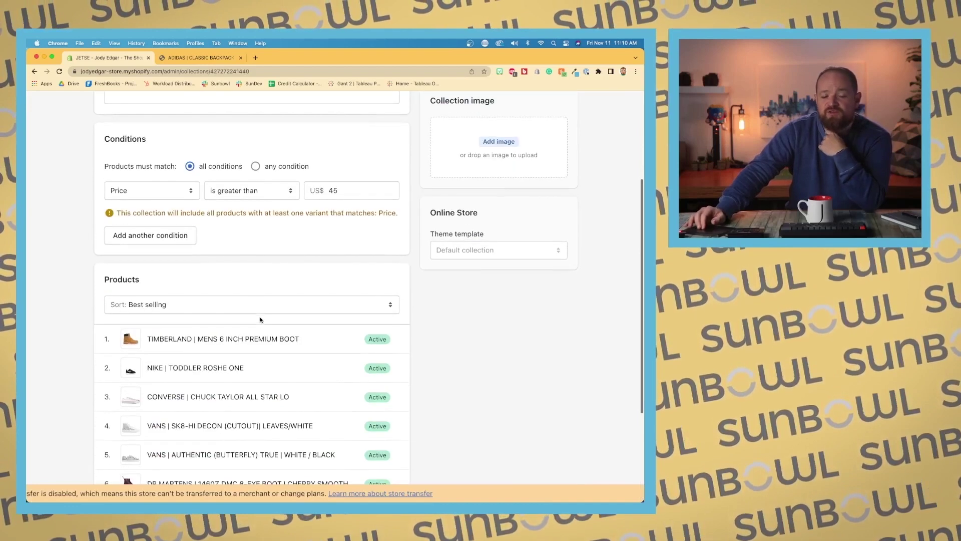
pyautogui.scroll(-1, 308, 291)
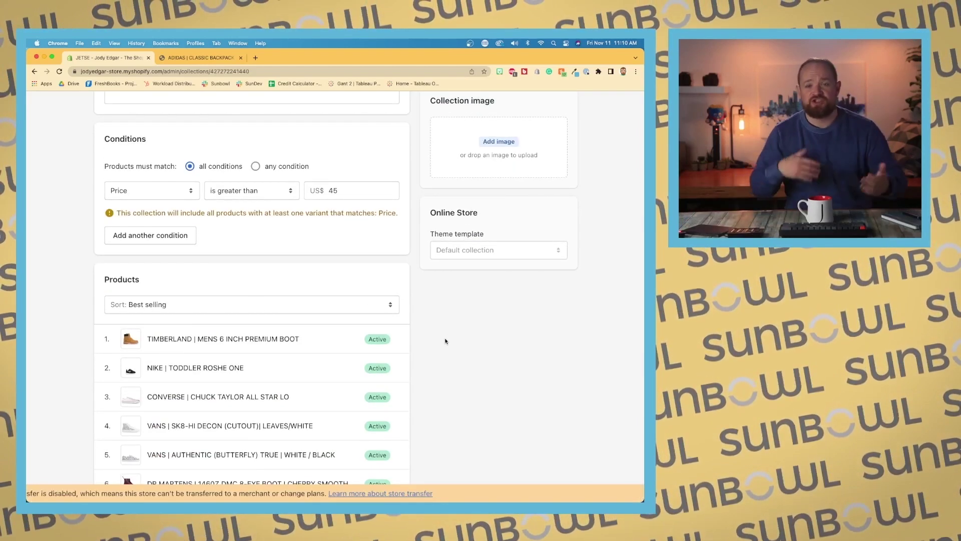
pyautogui.scroll(-5, 445, 341)
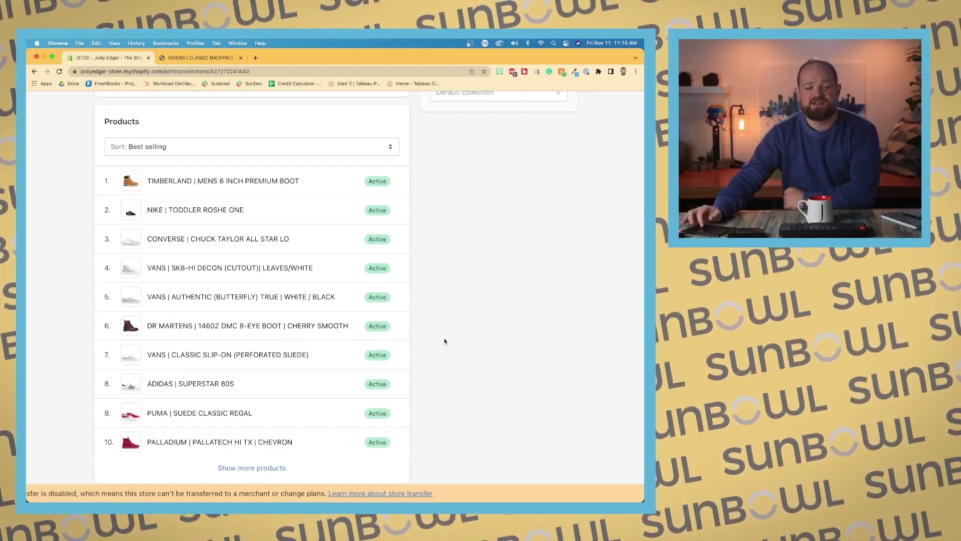
pyautogui.scroll(-1, 431, 265)
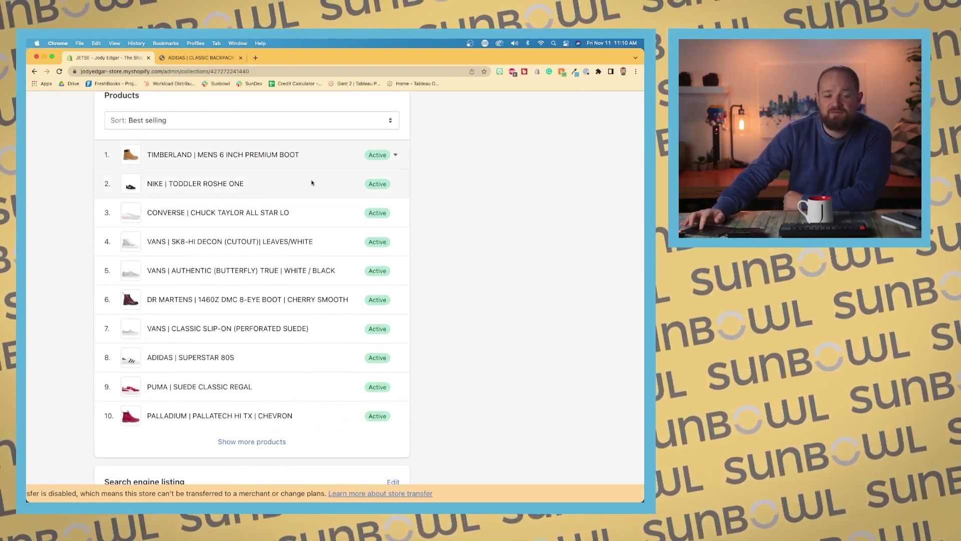
pyautogui.click(350, 123)
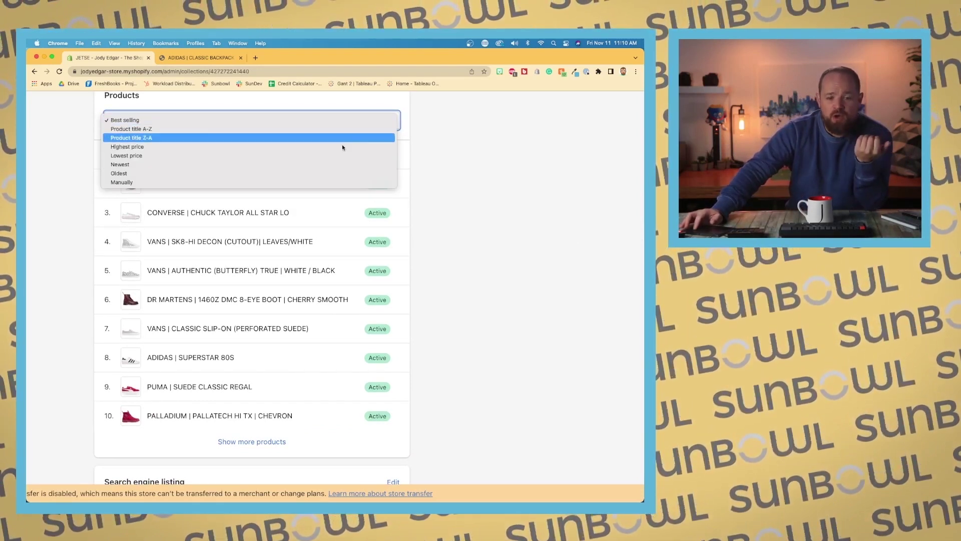
pyautogui.click(452, 184)
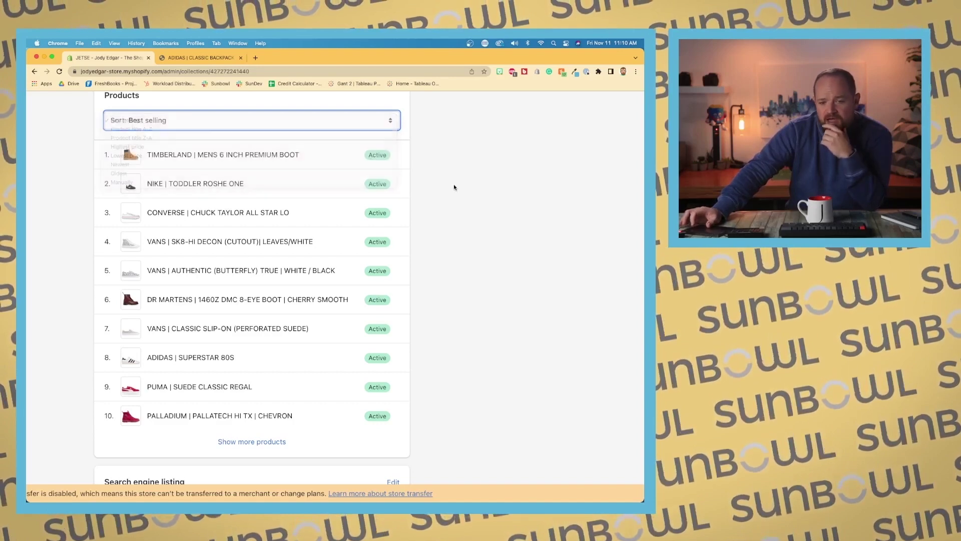
pyautogui.scroll(-1, 426, 185)
pyautogui.scroll(-2, 425, 186)
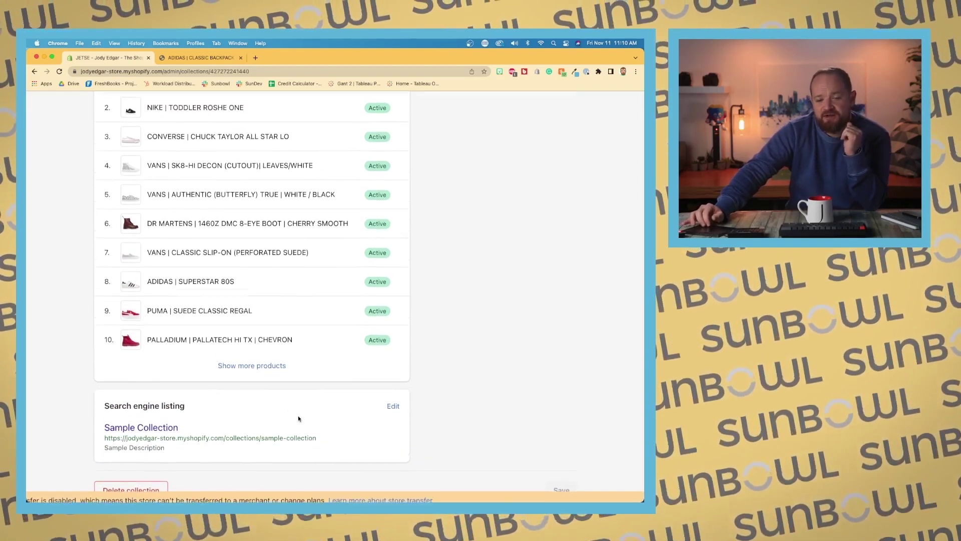
# Step: Return to the top of the Sample Collection page and zoom the browser out to show the full admin layout
pyautogui.scroll(10, 298, 418)
pyautogui.scroll(-3, 425, 361)
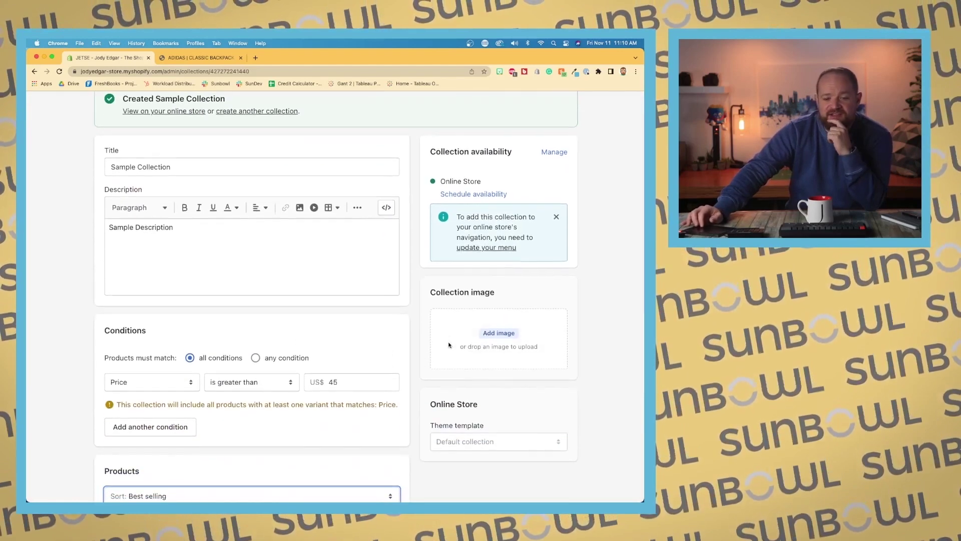
pyautogui.scroll(3, 509, 270)
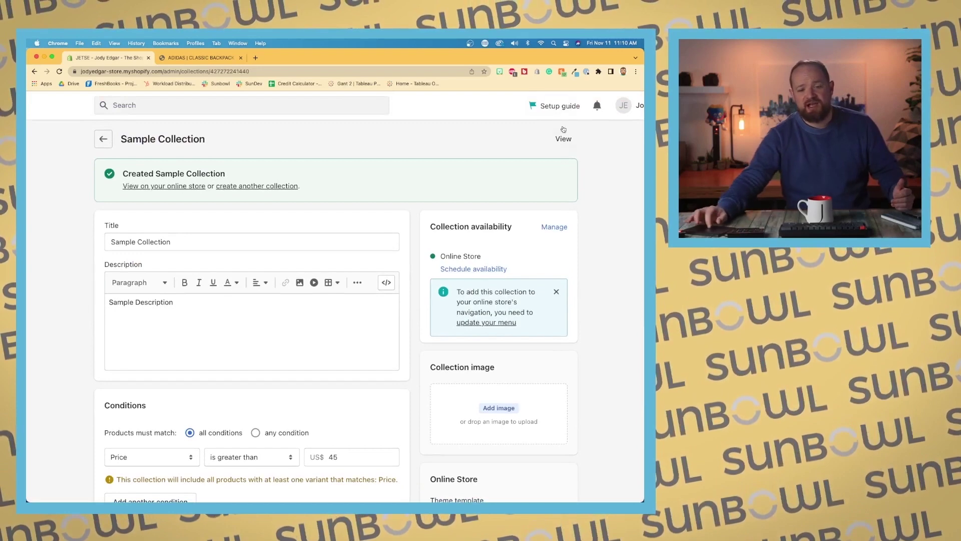
pyautogui.press('super+minus')
pyautogui.press('super+minus')
pyautogui.press('super+minus')
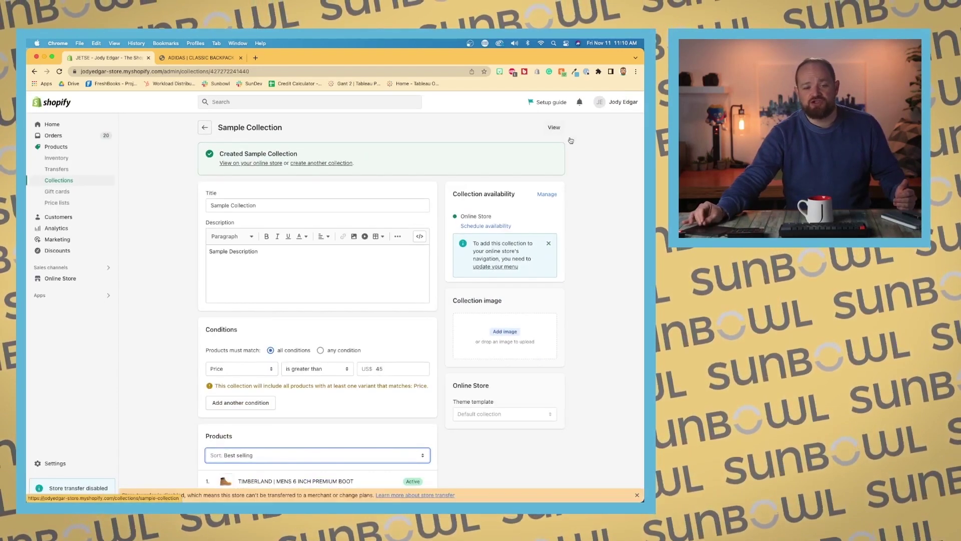